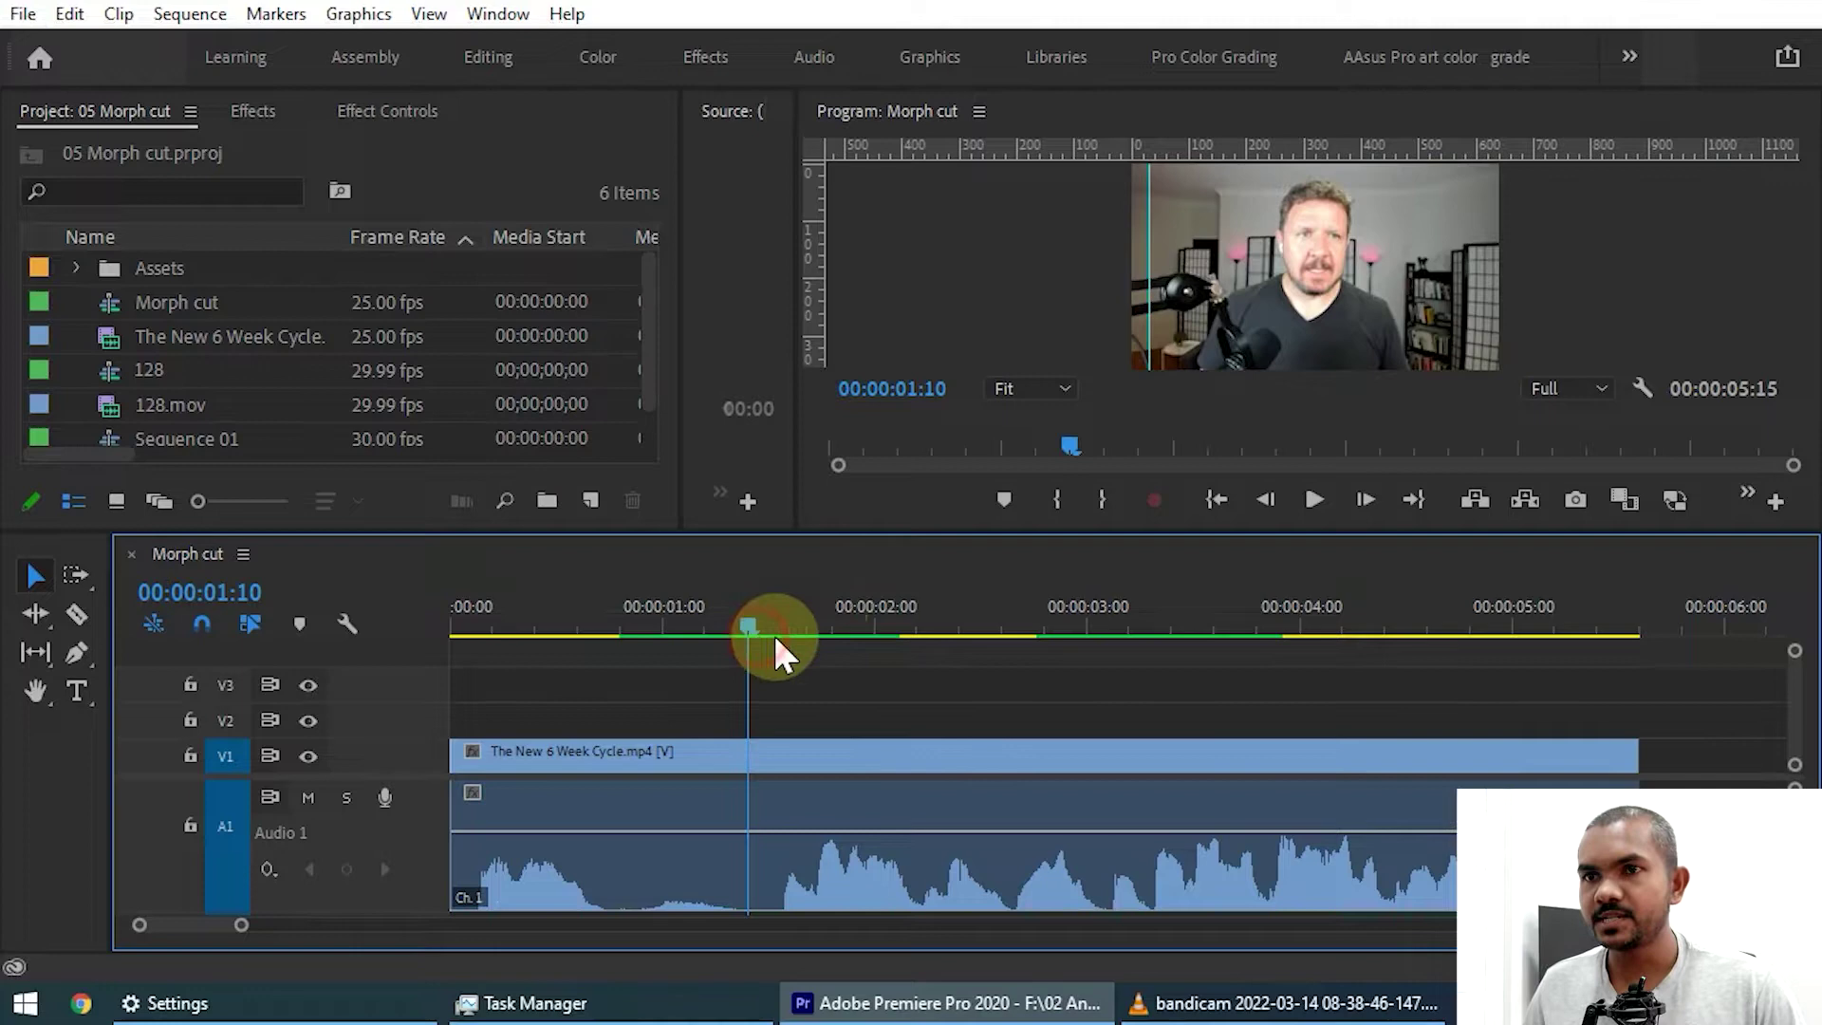
# Scrub through the clip's opening and enlarge the Program Monitor to fill the window
pyautogui.moveTo(781, 630); pyautogui.dragTo(898, 647)
pyautogui.click(945, 264)
pyautogui.press('`')
pyautogui.press('`')
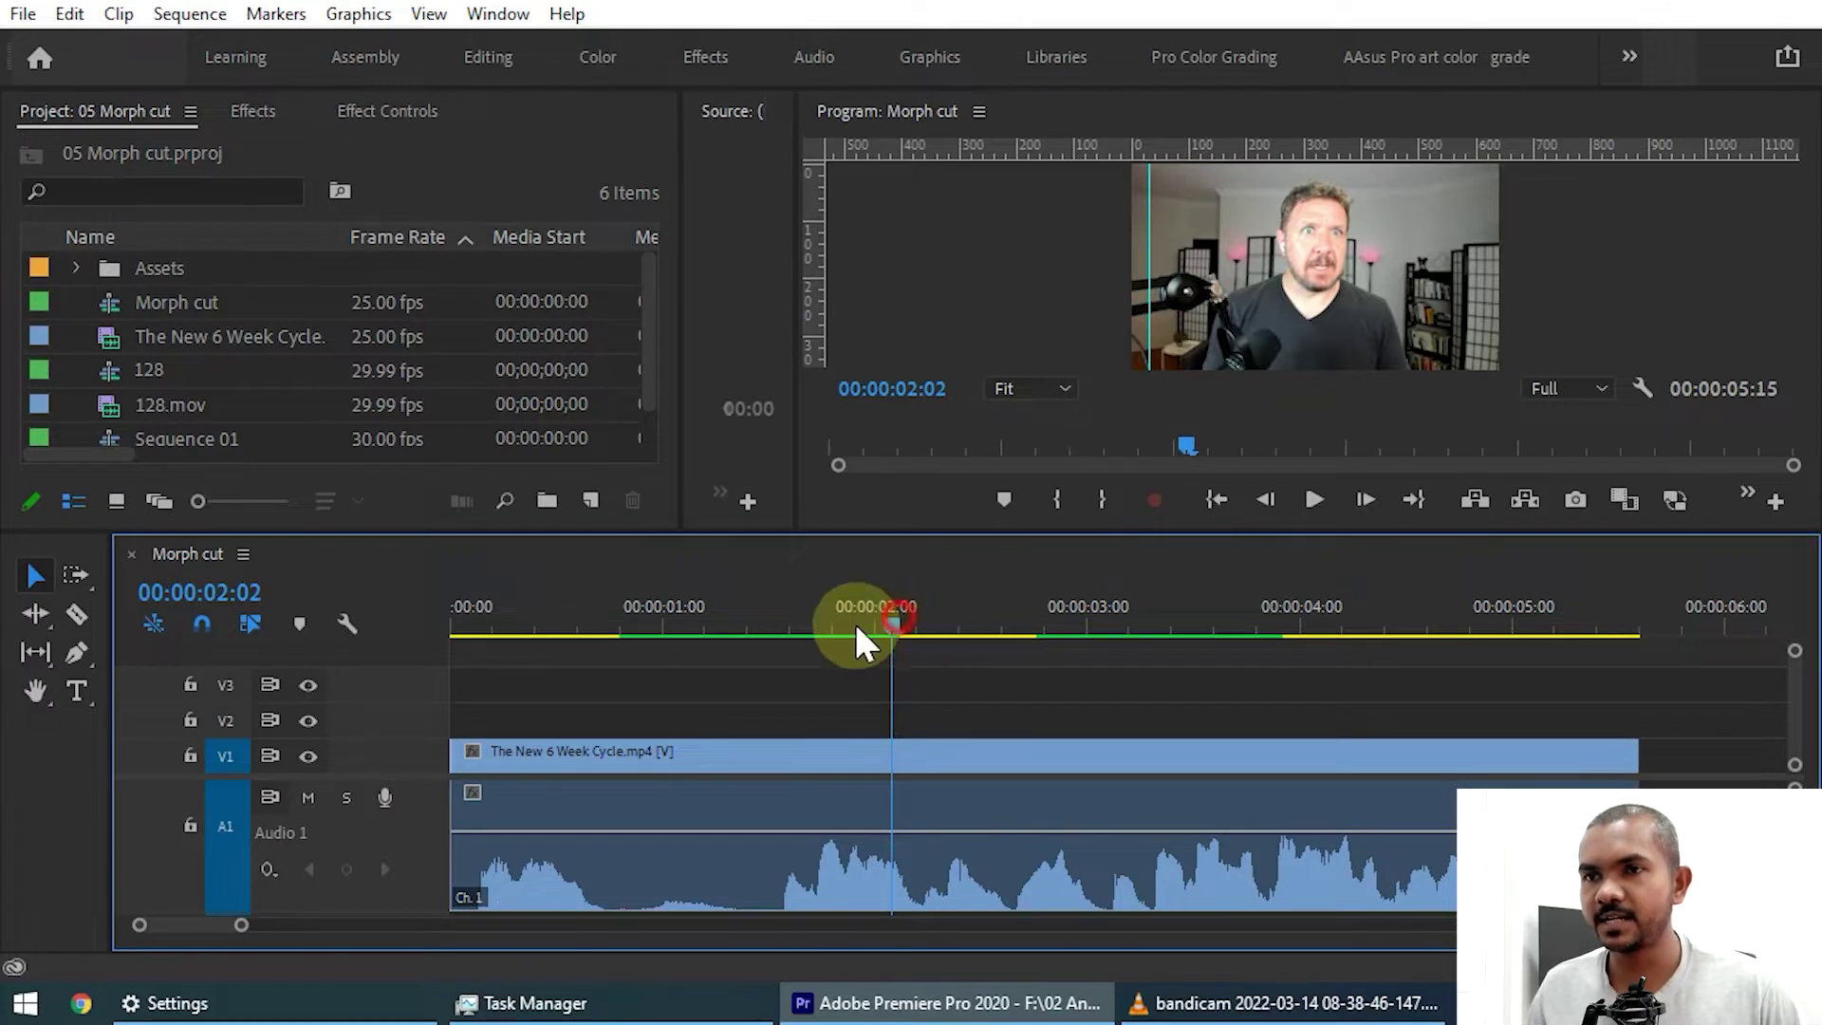
pyautogui.moveTo(856, 623); pyautogui.dragTo(787, 666)
# Boost the talking-head clip's audio gain by 6 dB and play it back
pyautogui.click(936, 844)
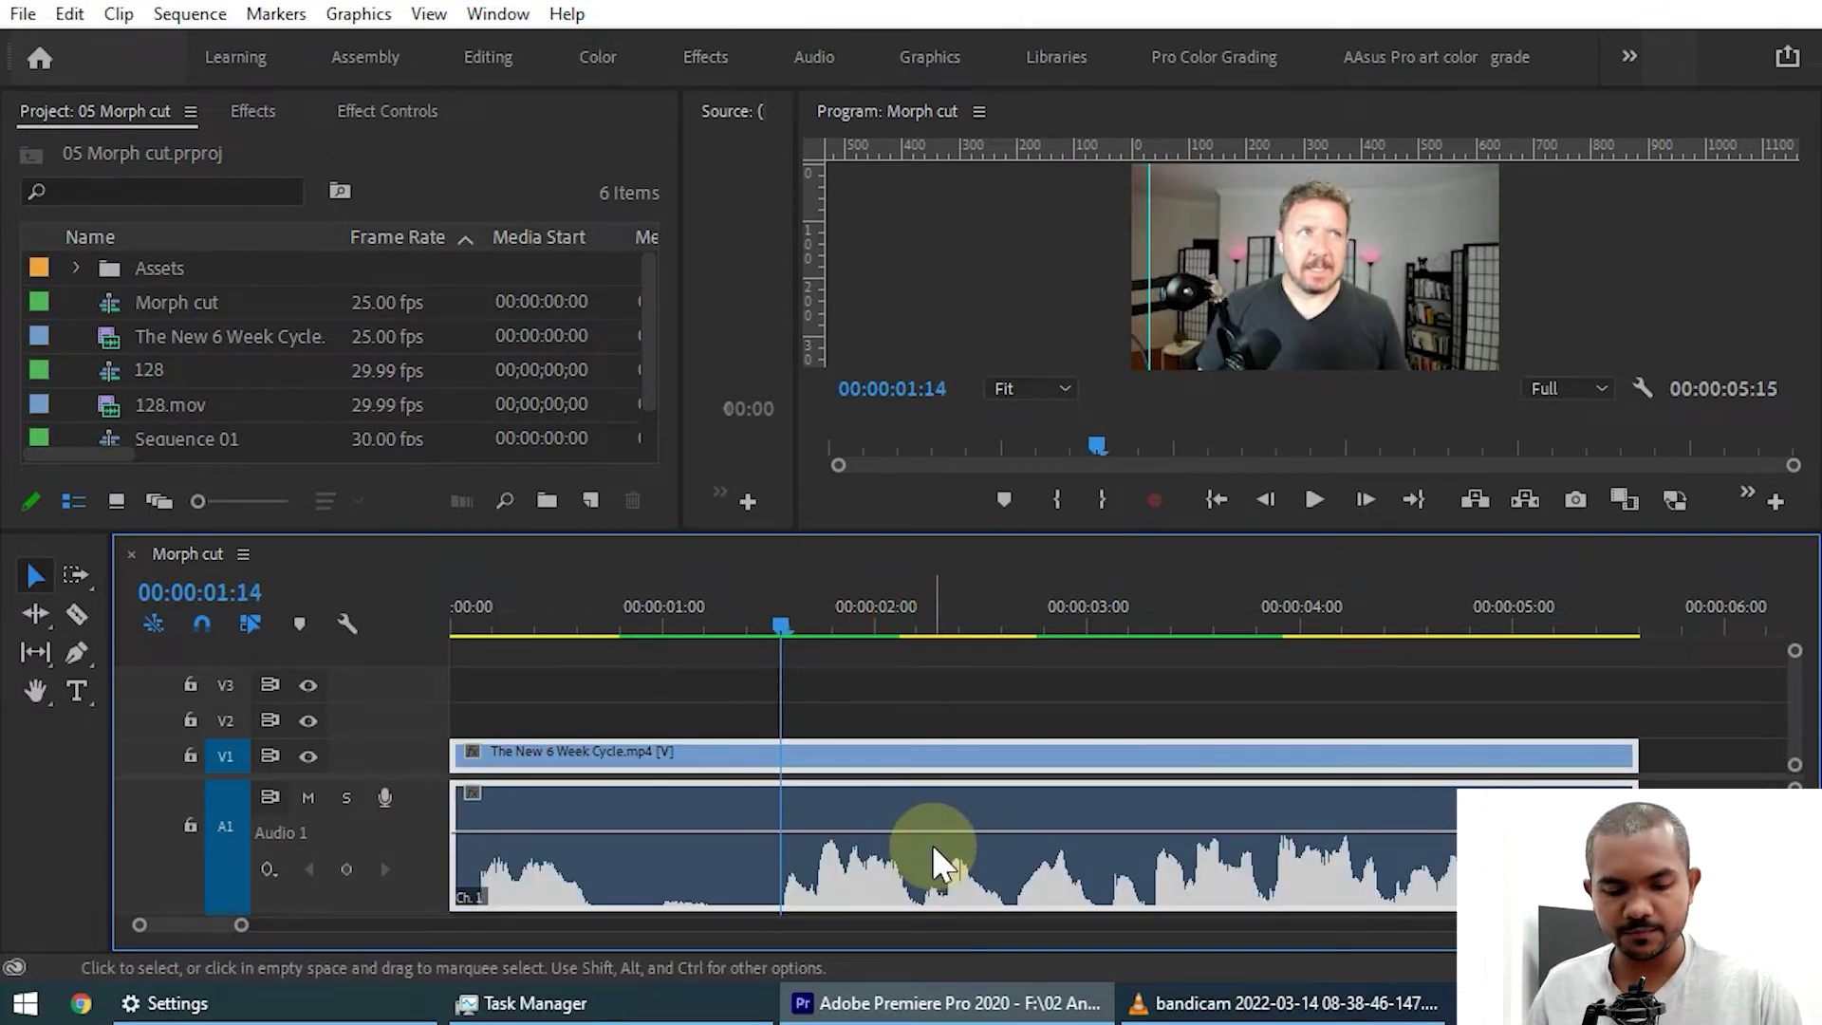
pyautogui.press('g')
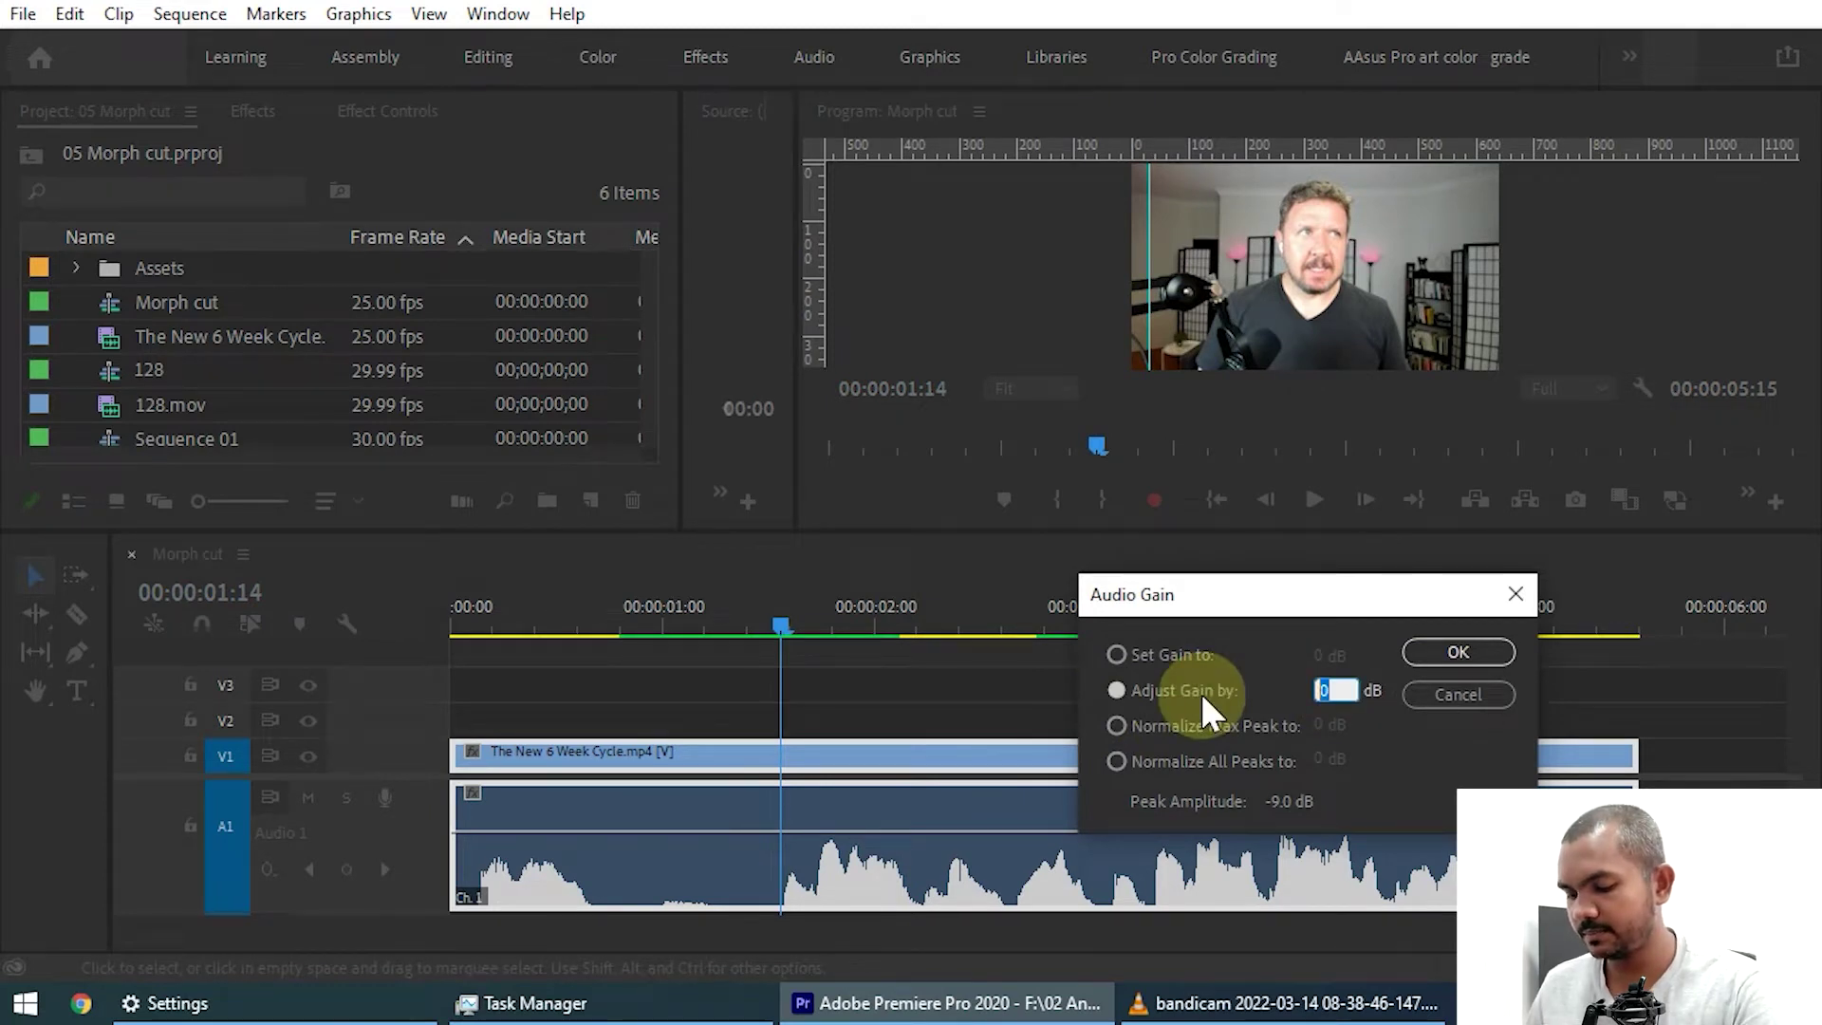
pyautogui.write('6')
pyautogui.press('Return')
pyautogui.press('space')
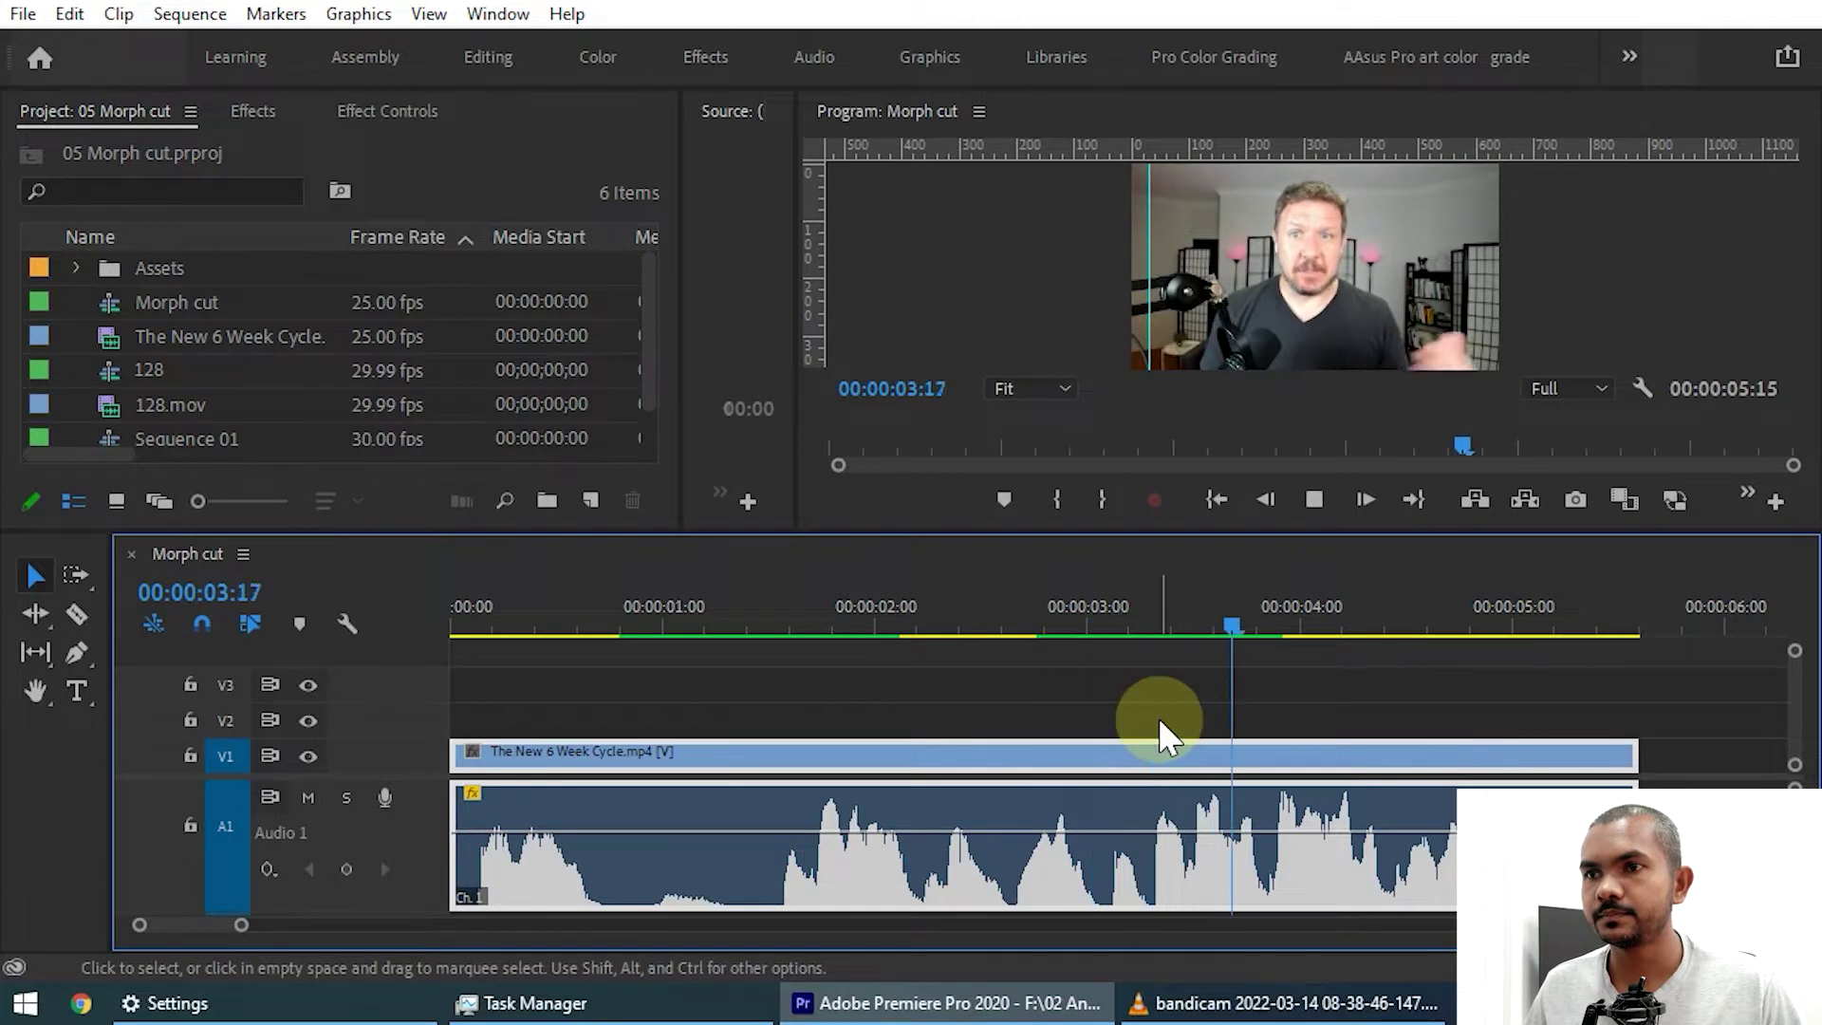
# Locate where the repeated phrase starts and park the playhead at 00:00:02:05
pyautogui.click(739, 612)
pyautogui.press('space')
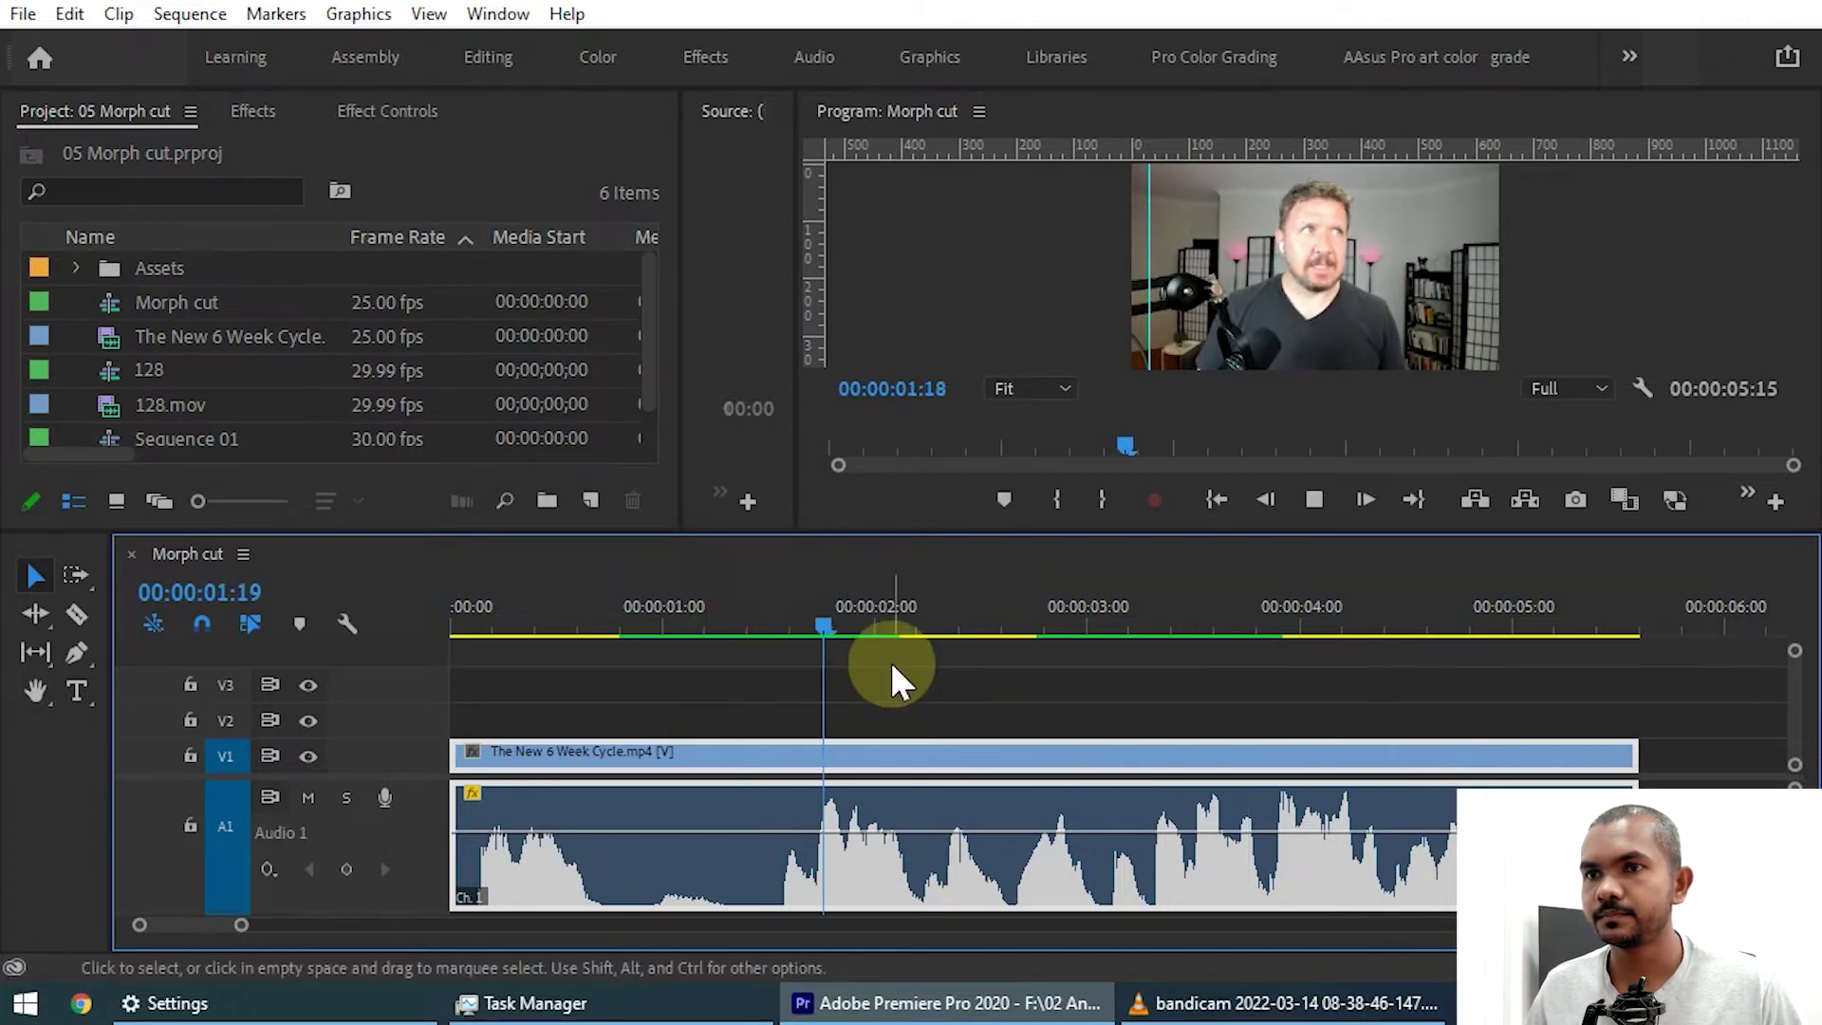
pyautogui.moveTo(919, 624); pyautogui.dragTo(791, 637)
pyautogui.press('space')
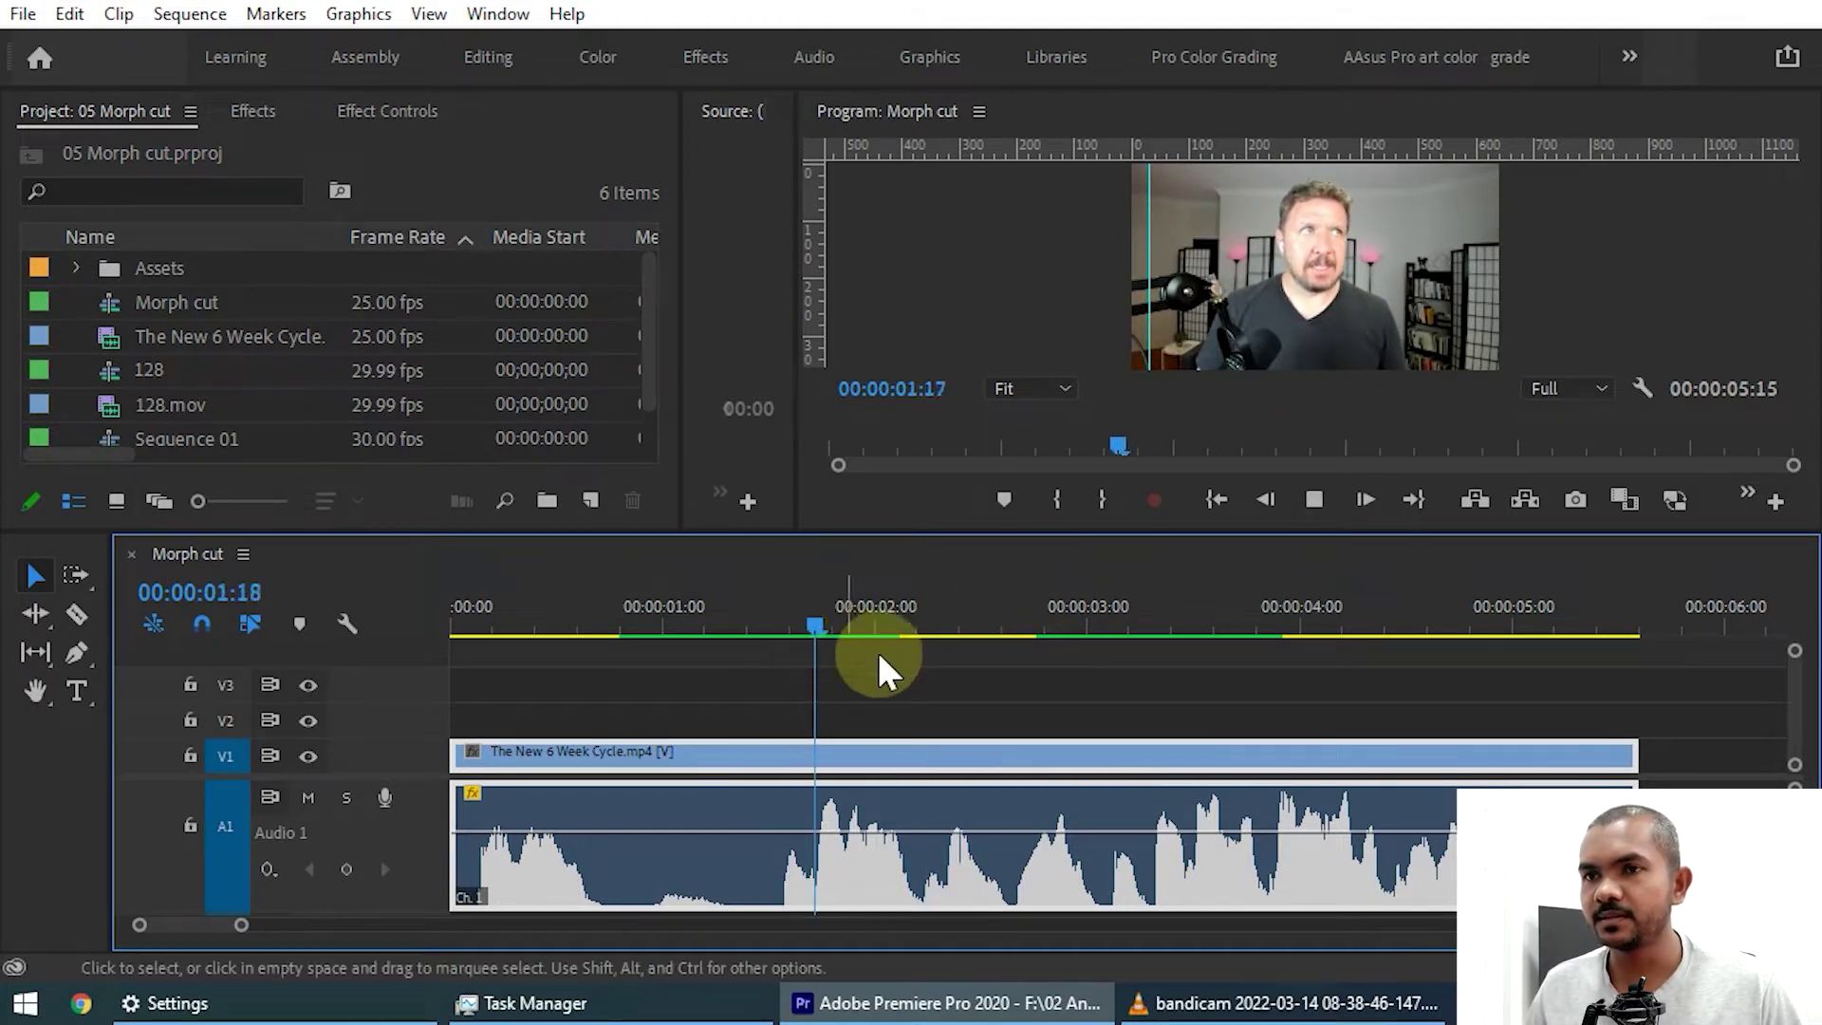
pyautogui.click(928, 622)
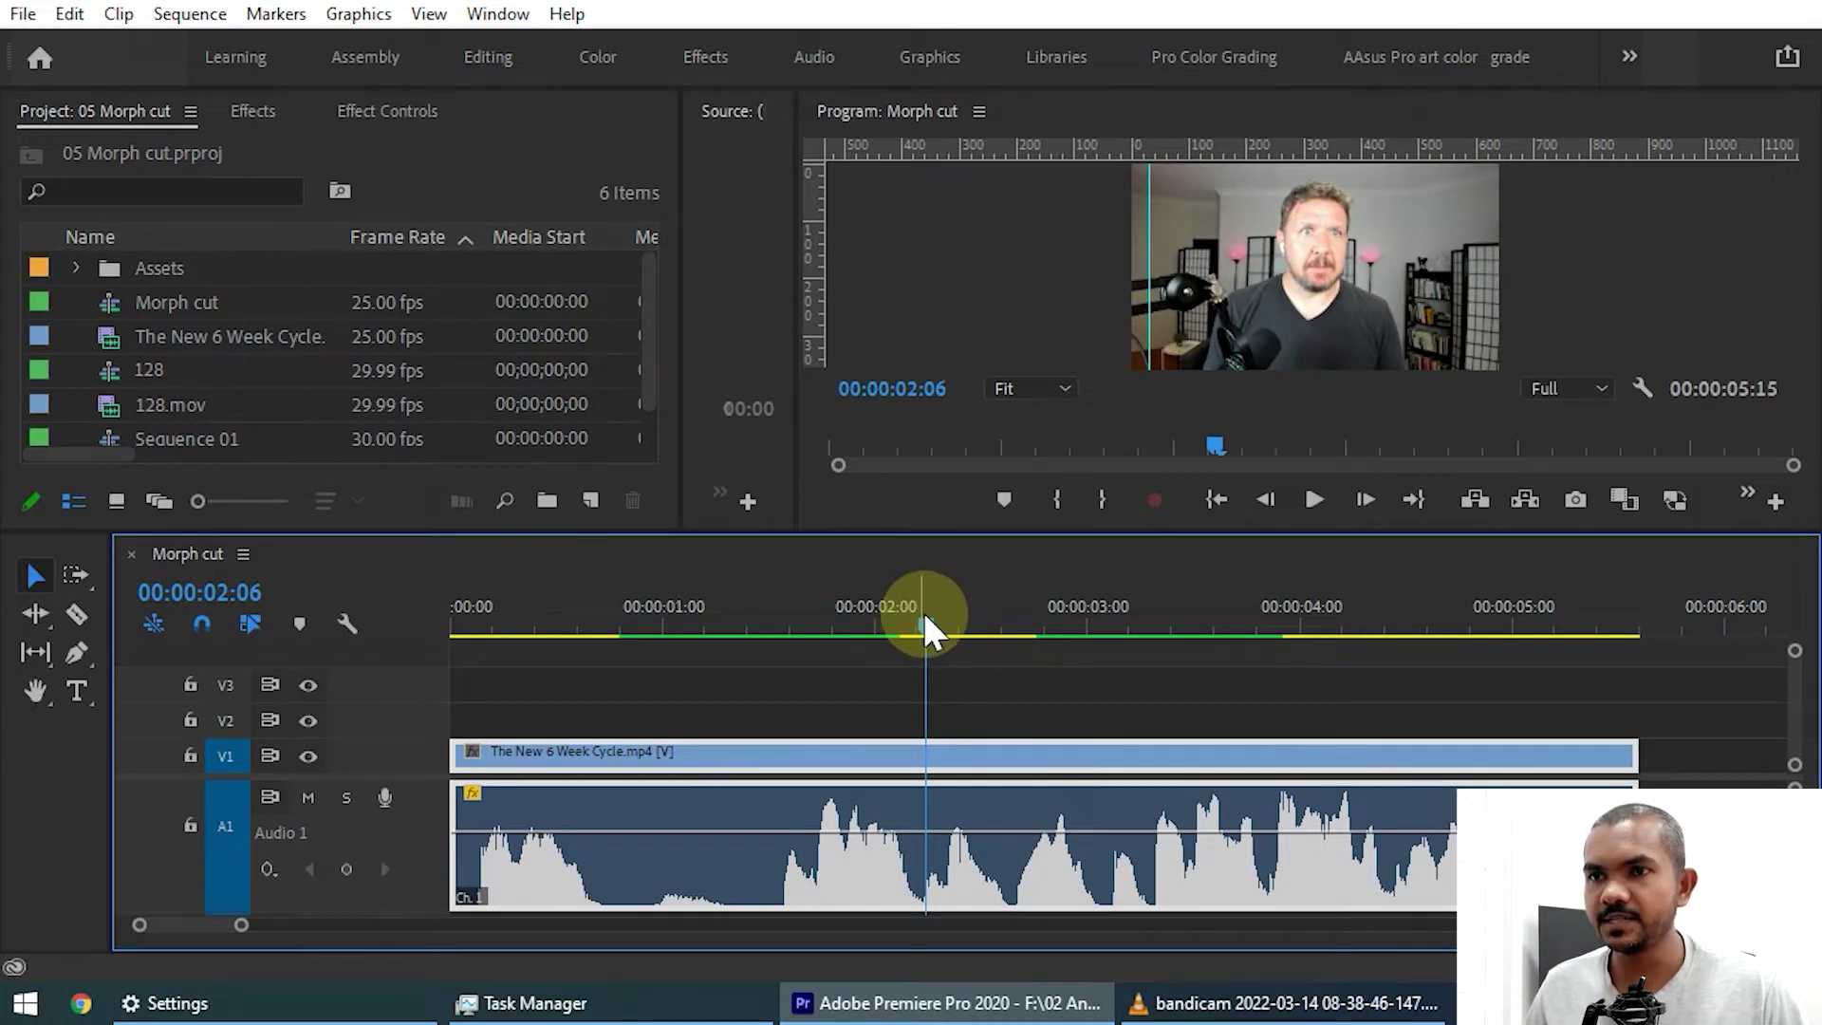
pyautogui.moveTo(924, 612); pyautogui.dragTo(920, 616)
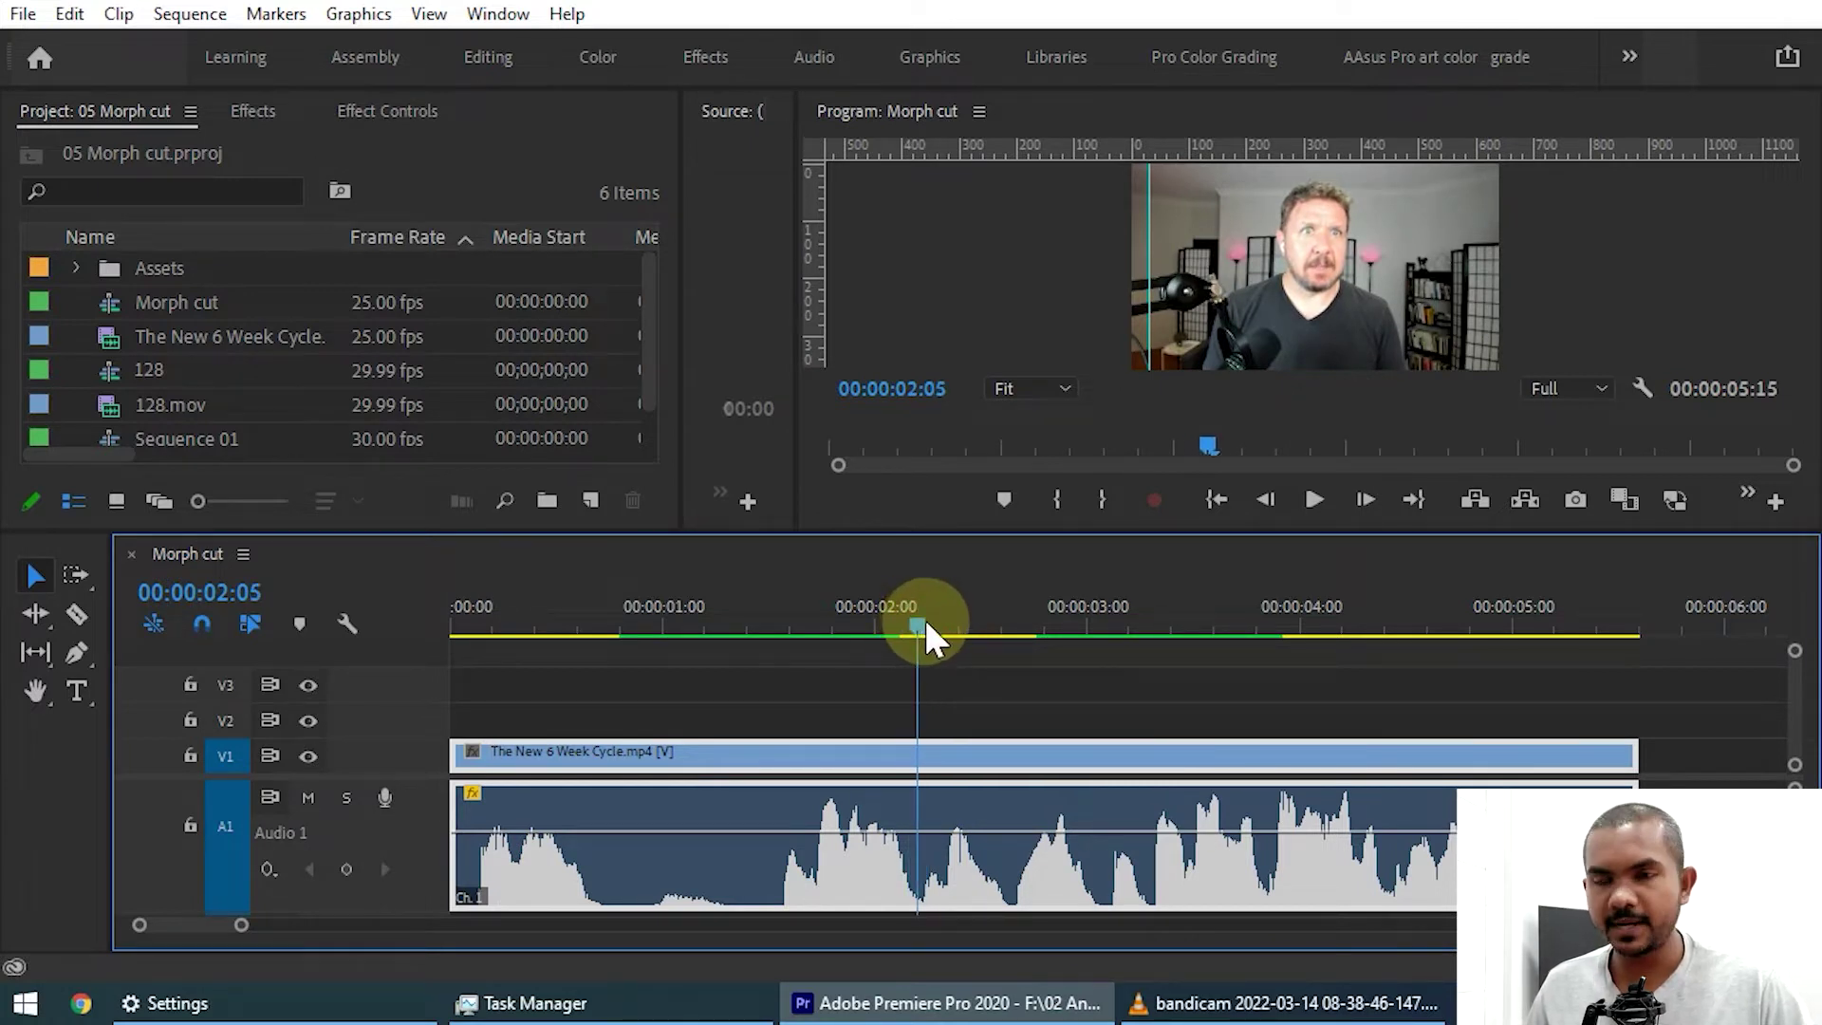
# Split the clip at 02:05 and ripple-trim the repeat out through 02:16
pyautogui.hotkey('ctrl', 'k')
pyautogui.click(1011, 621)
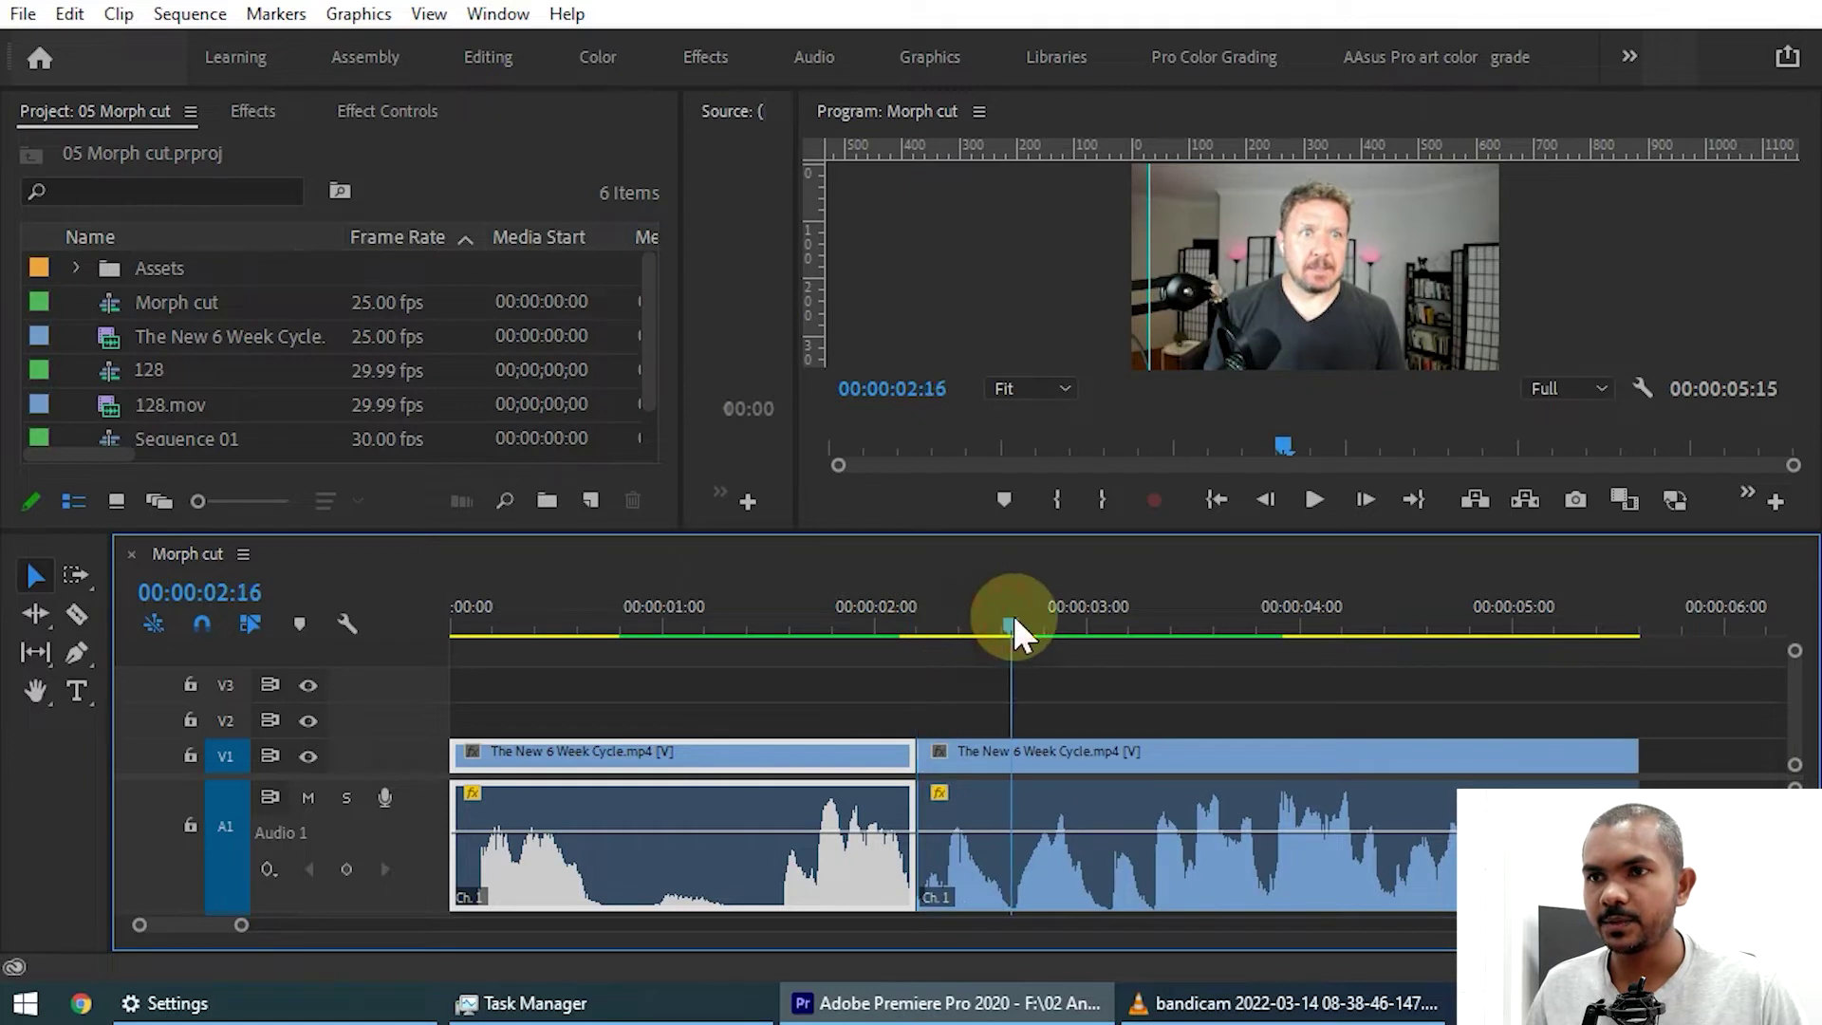
pyautogui.press('q')
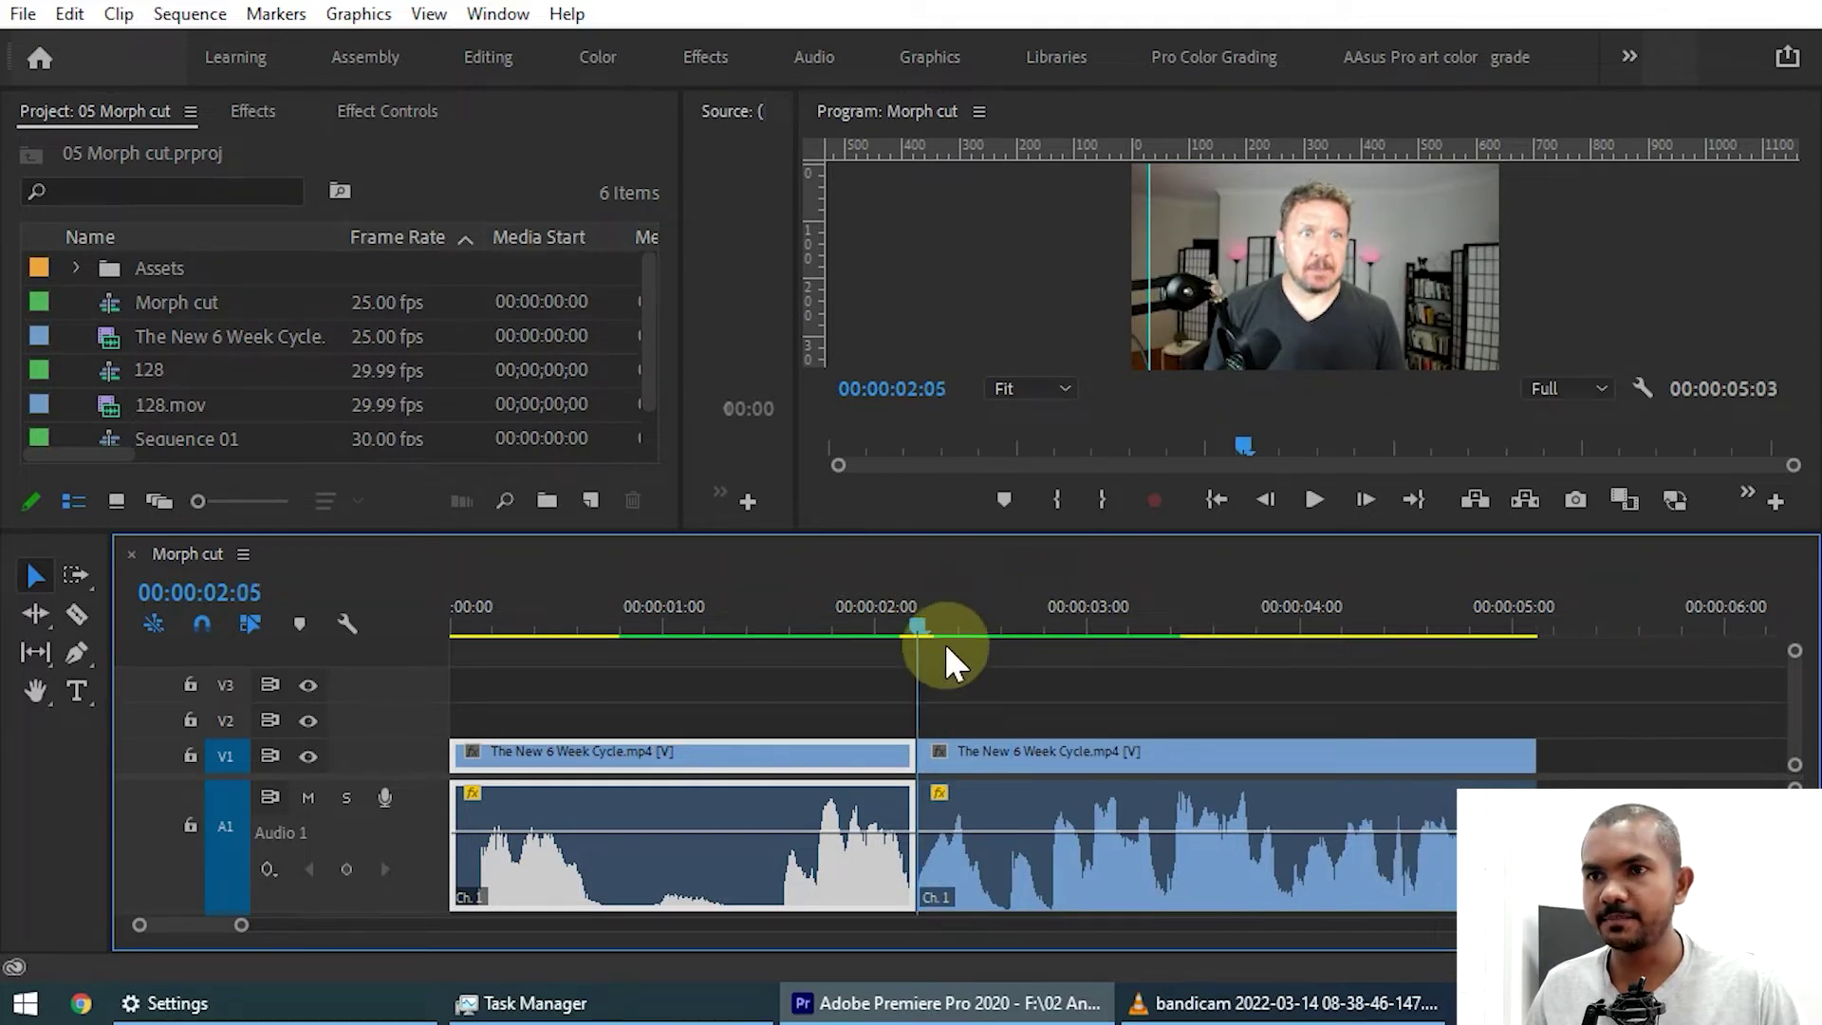
pyautogui.click(797, 621)
pyautogui.click(981, 681)
# Replay across the new cut several times from around 01:21–01:23
pyautogui.press('space')
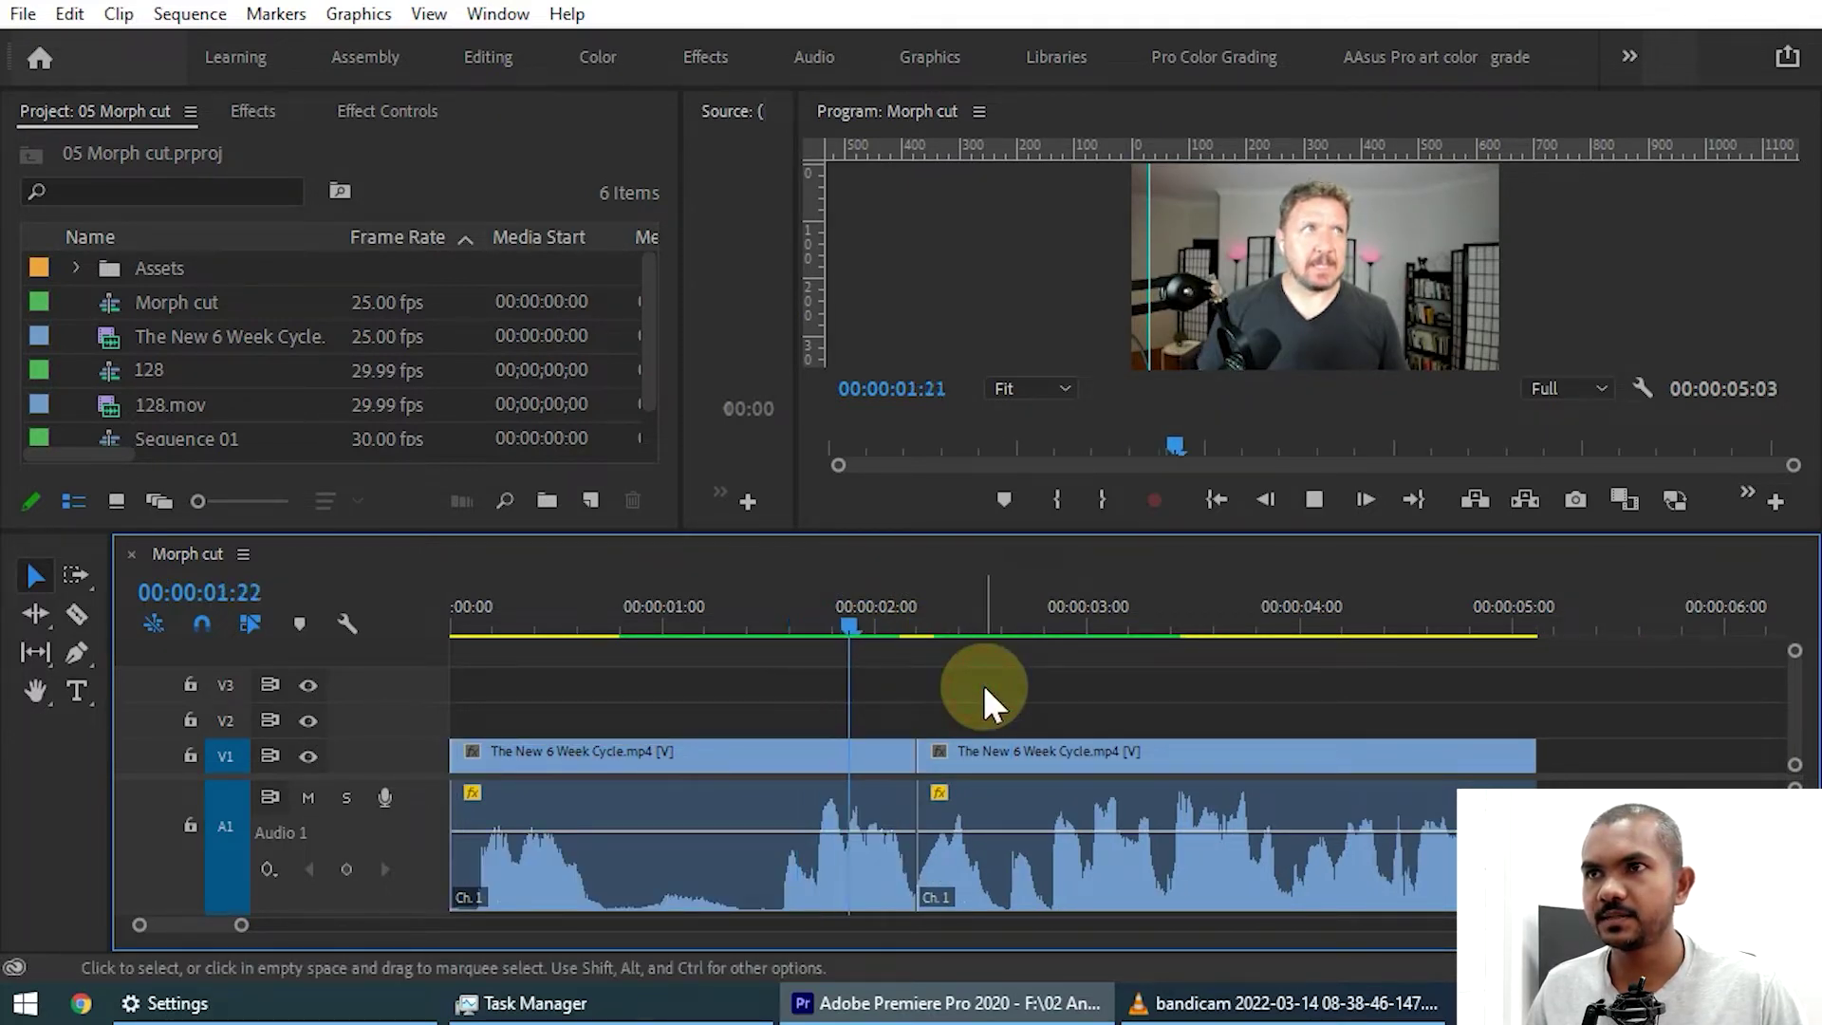
pyautogui.click(736, 615)
pyautogui.press('space')
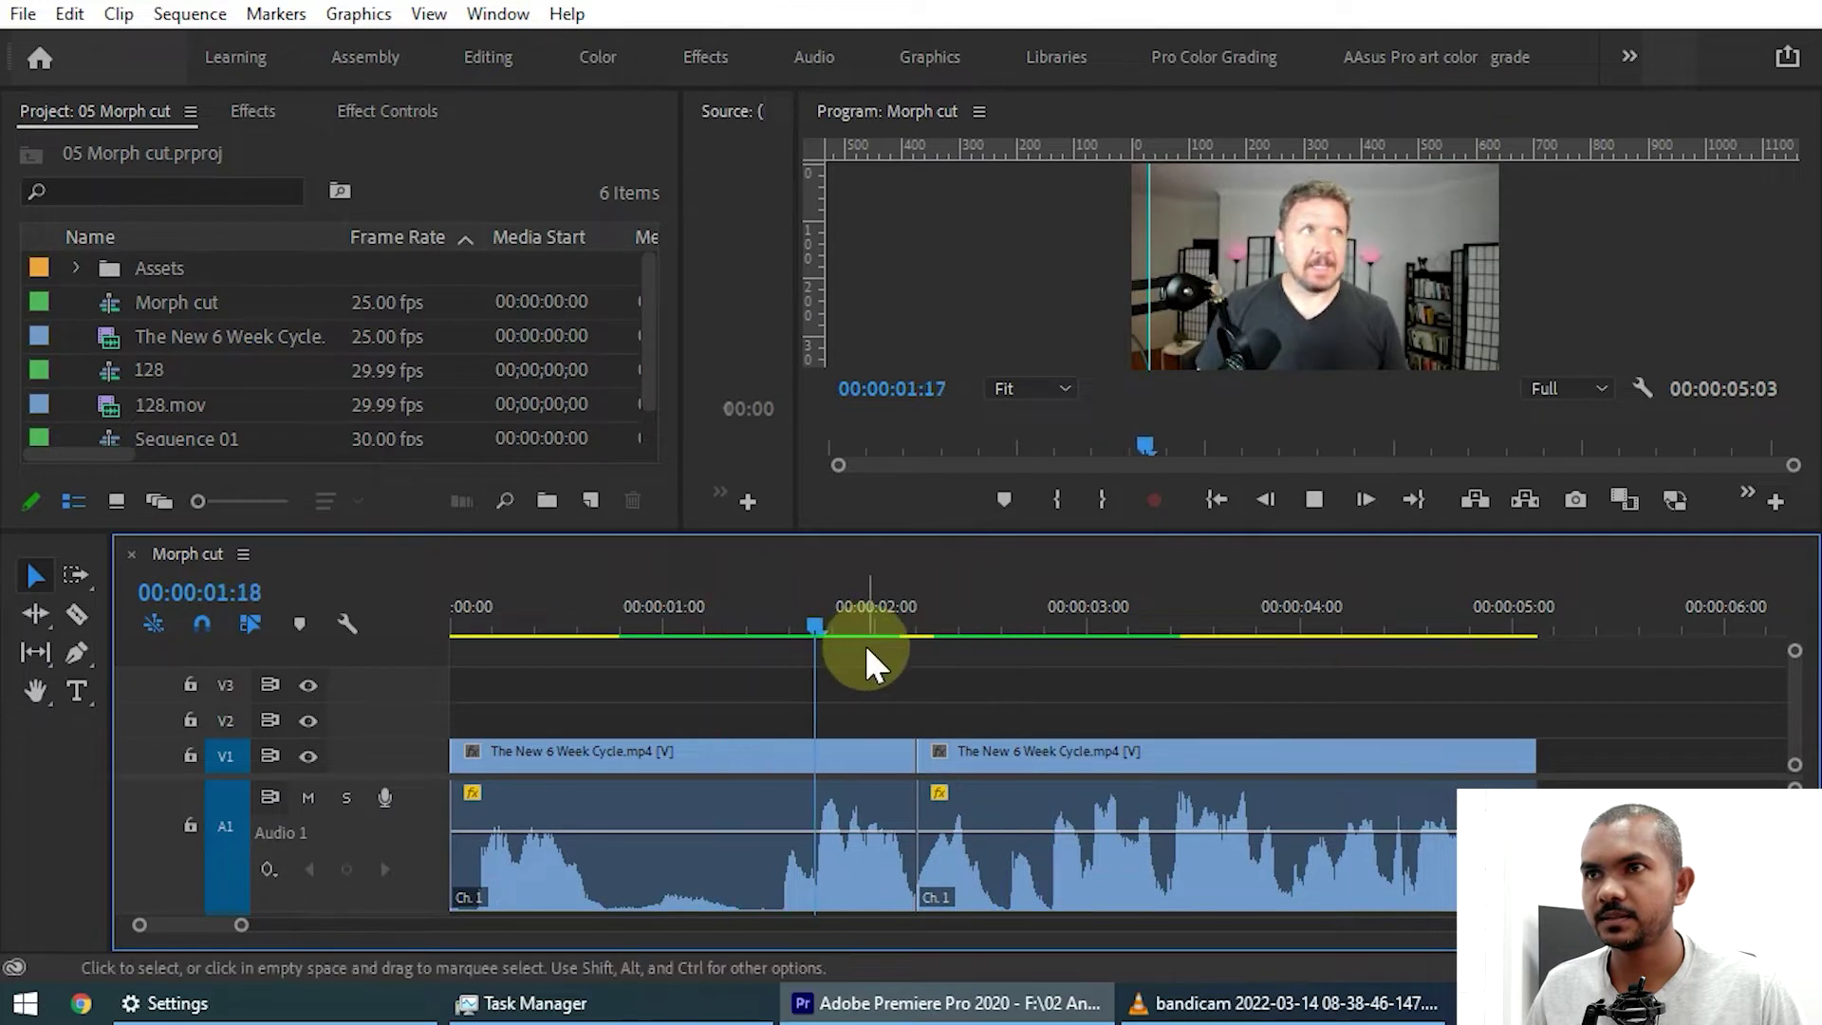
pyautogui.click(833, 615)
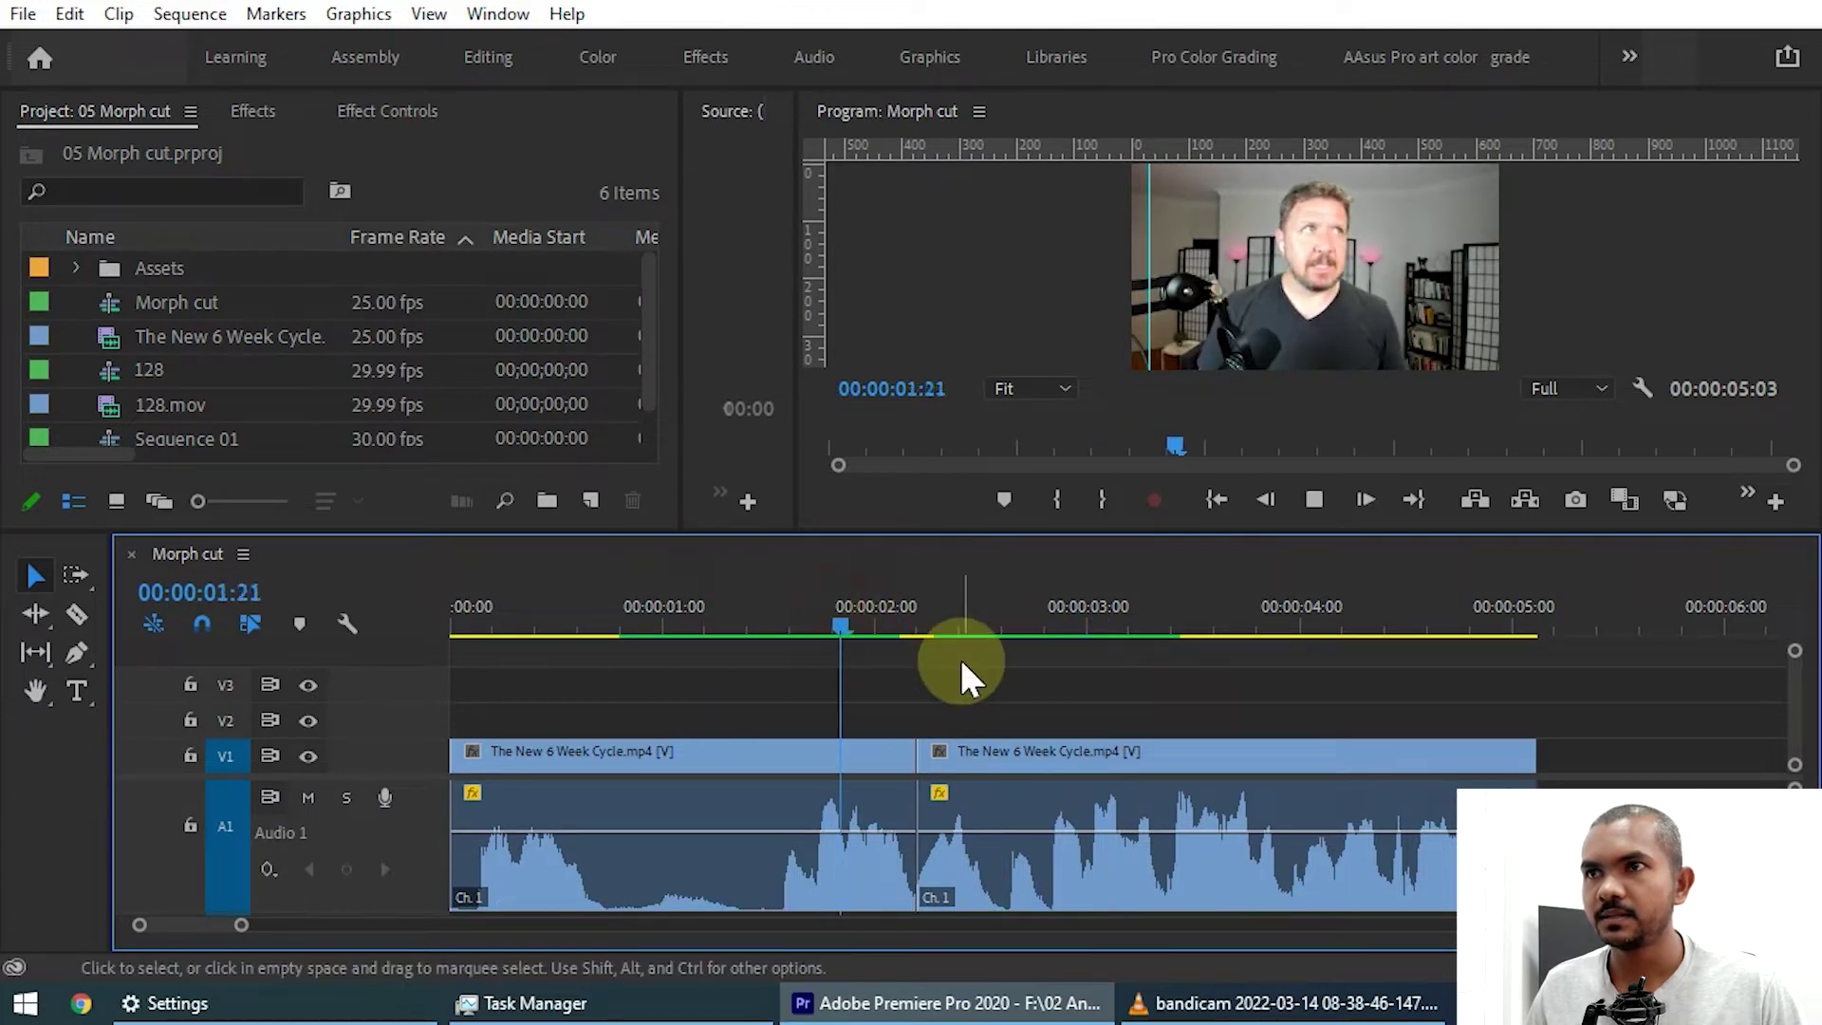
pyautogui.press('space')
pyautogui.click(859, 612)
pyautogui.press('space')
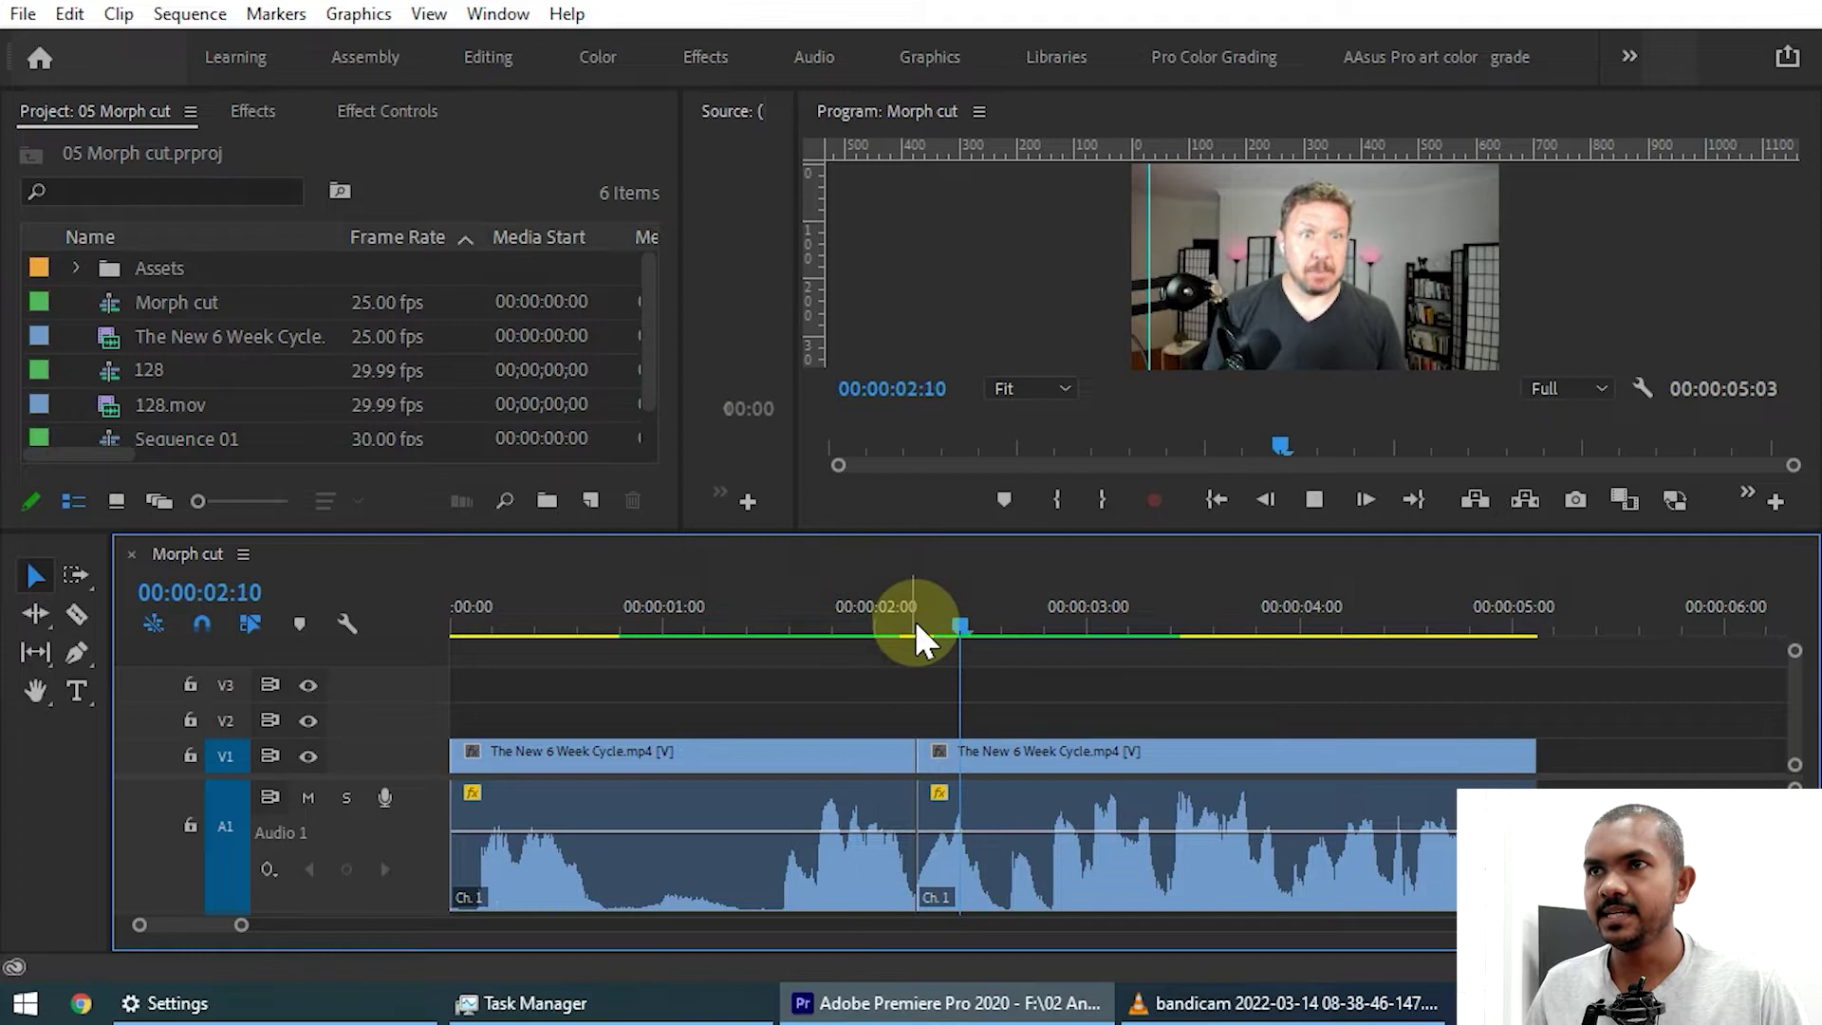
pyautogui.press('space')
pyautogui.click(857, 612)
pyautogui.press('space')
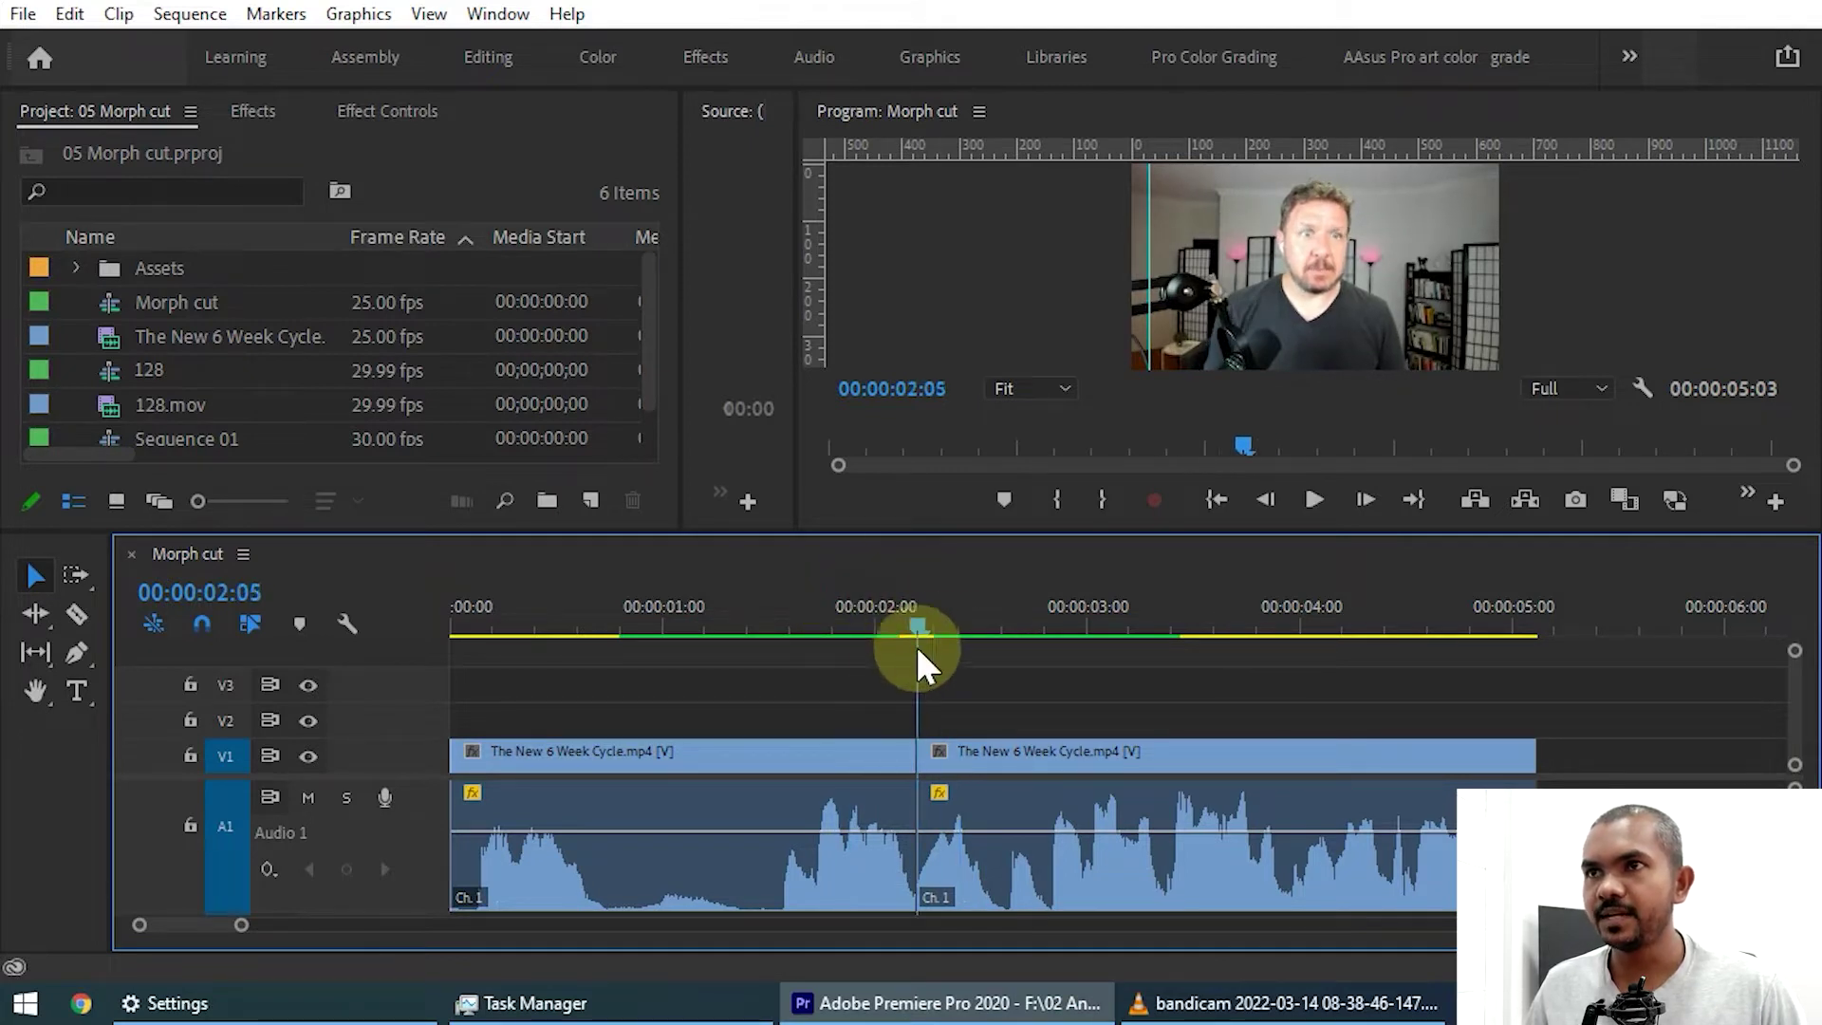
# Park the playhead at 01:24 and select the edit point between the two clips
pyautogui.click(847, 615)
pyautogui.press('space')
pyautogui.press('Left')
pyautogui.press('Left')
pyautogui.press('Left')
pyautogui.press('Left')
pyautogui.press('Left')
pyautogui.press('Left')
pyautogui.press('Left')
pyautogui.press('Left')
pyautogui.press('Left')
pyautogui.press('Left')
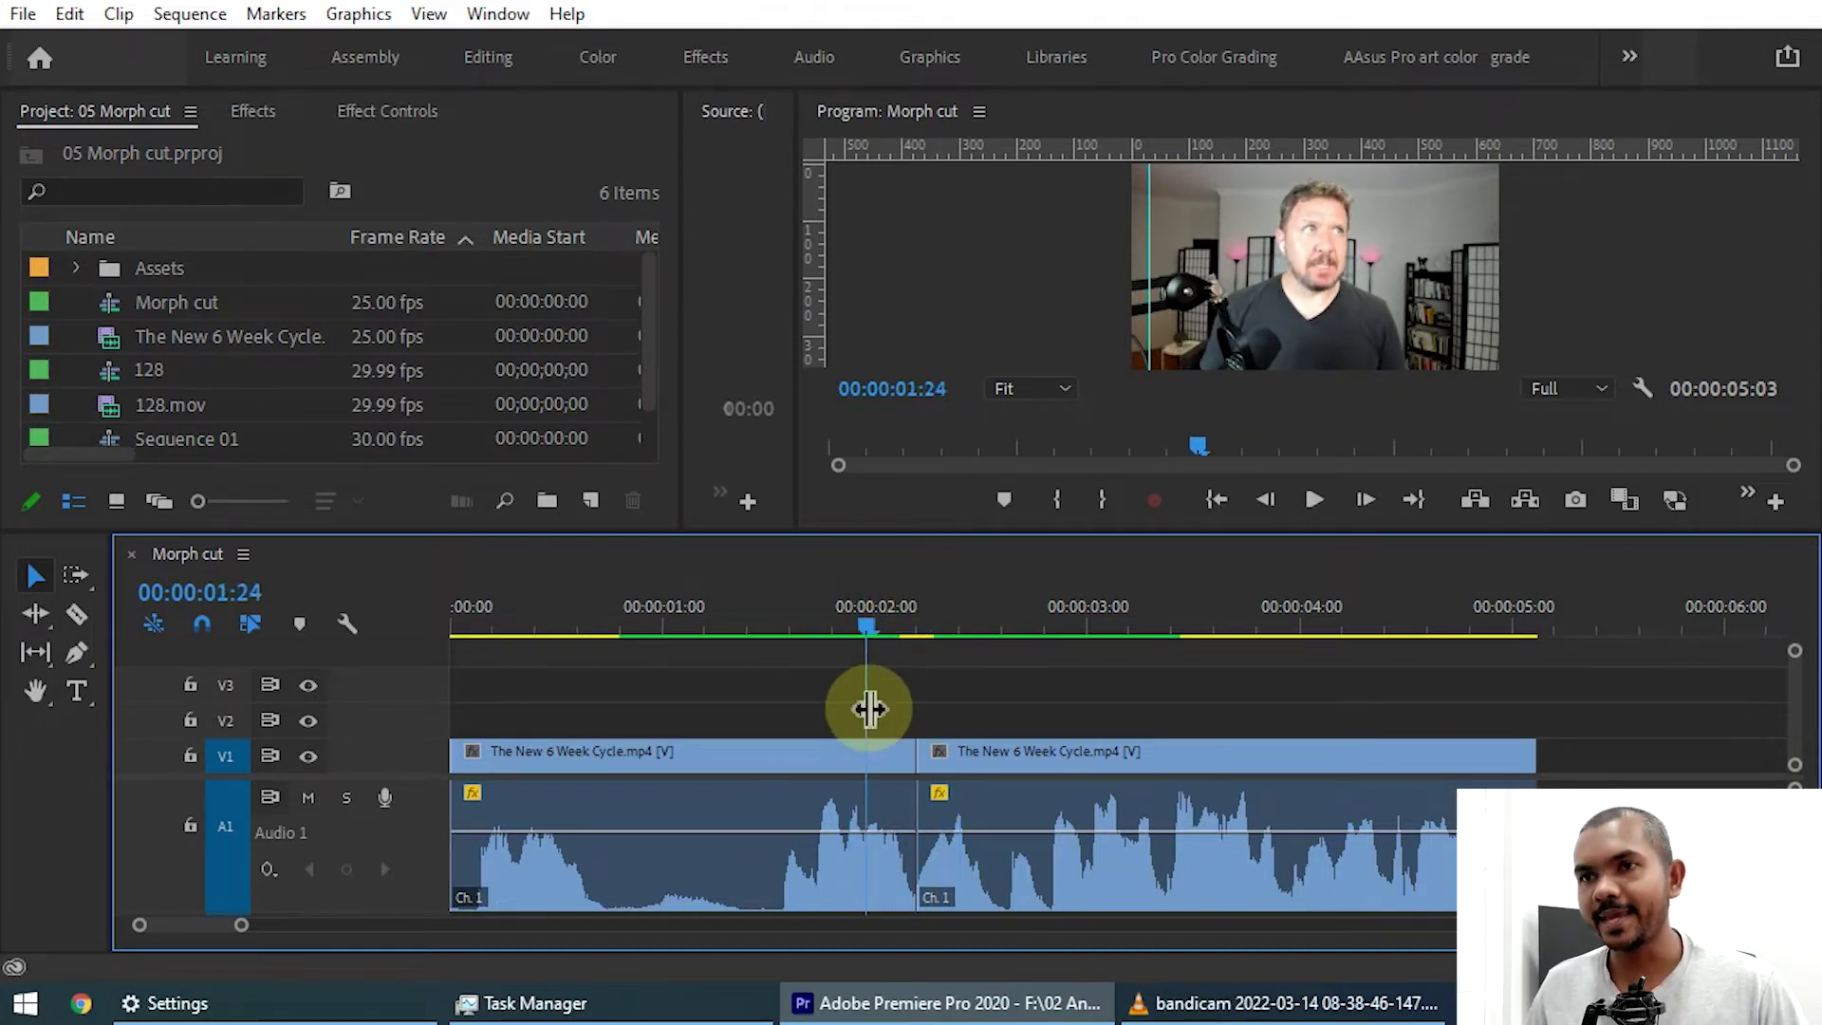
pyautogui.click(896, 754)
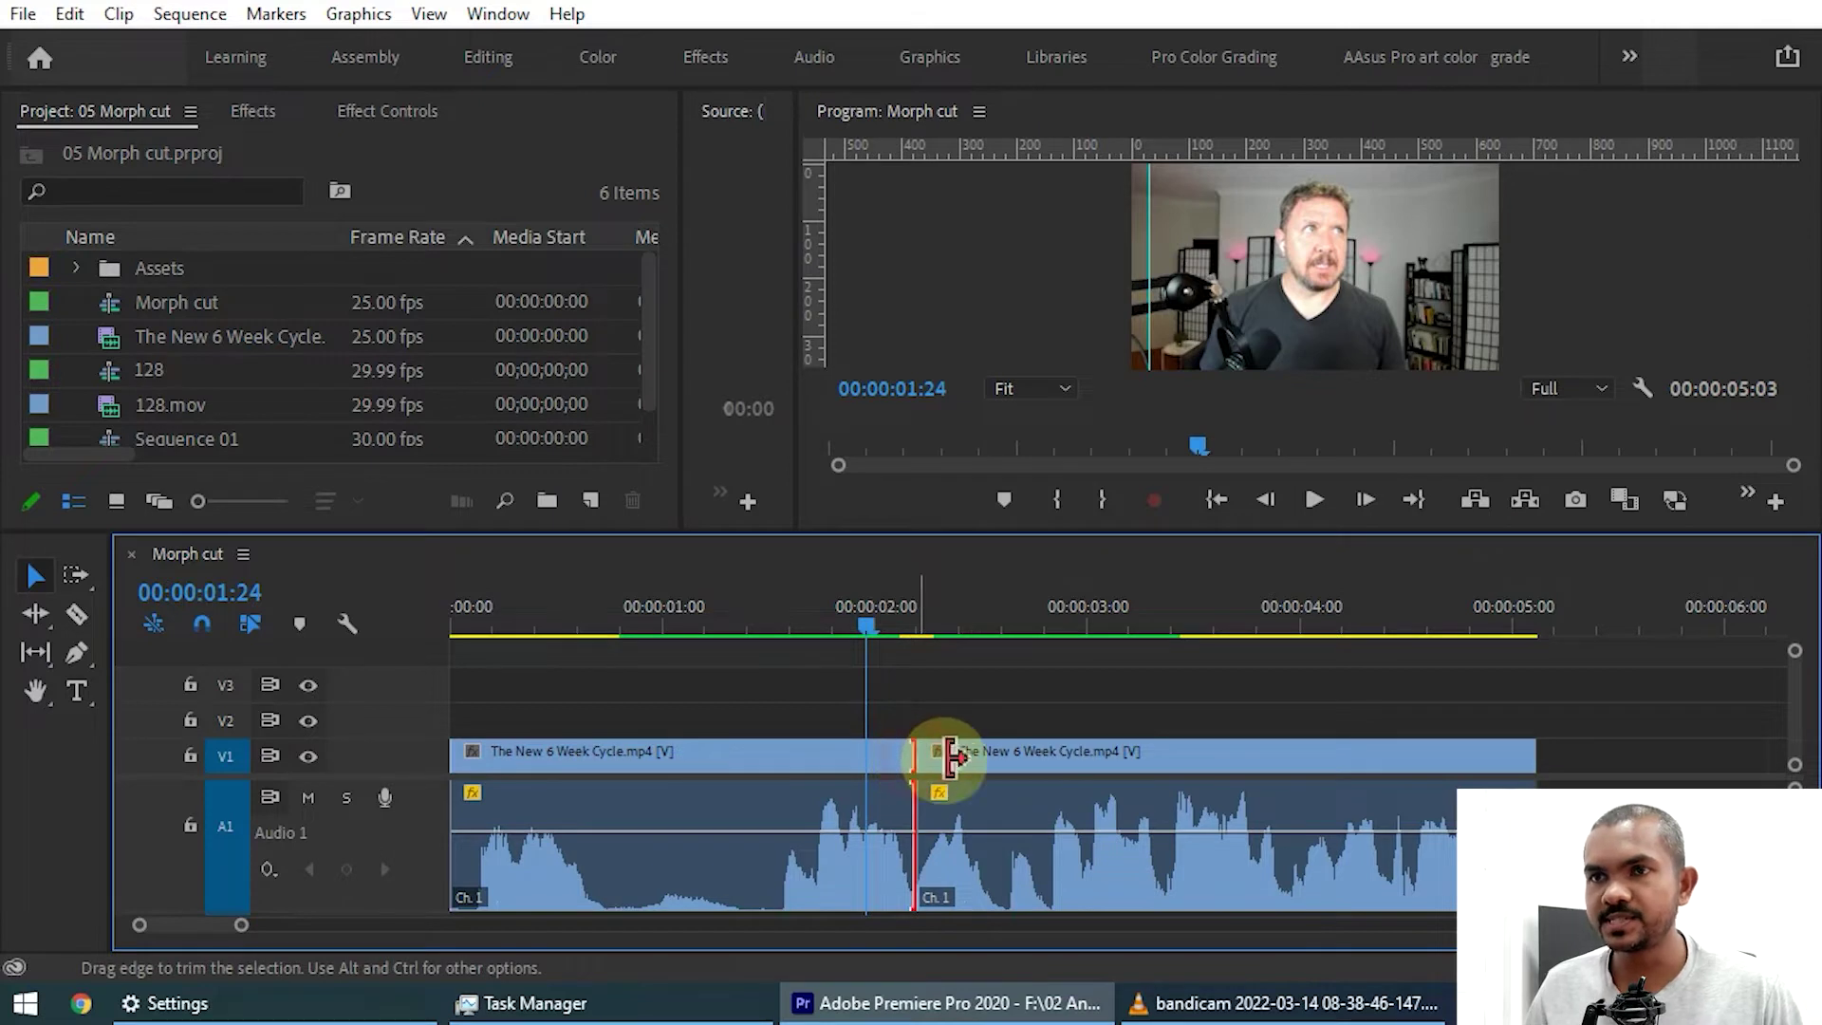
# Search effects for 'mor' and drop Morph Cut onto the V1 edit point, parking at 02:05
pyautogui.click(252, 111)
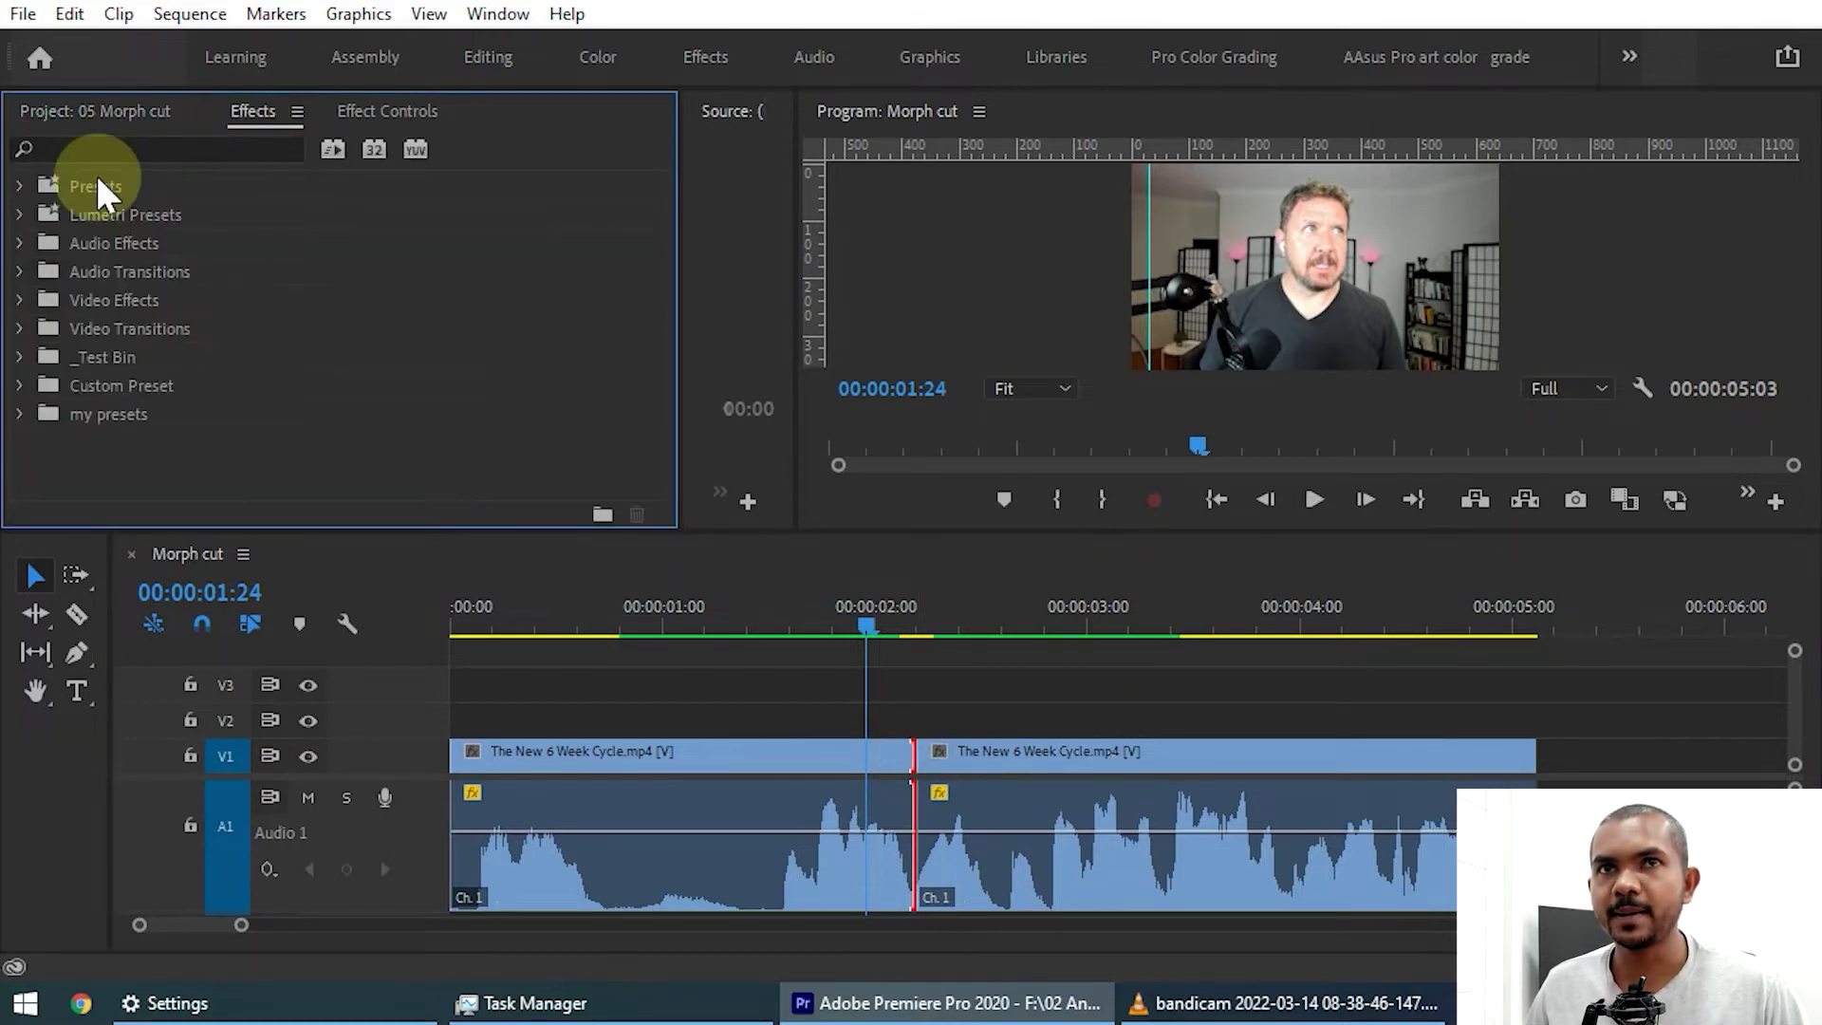
pyautogui.click(85, 149)
pyautogui.write('mor')
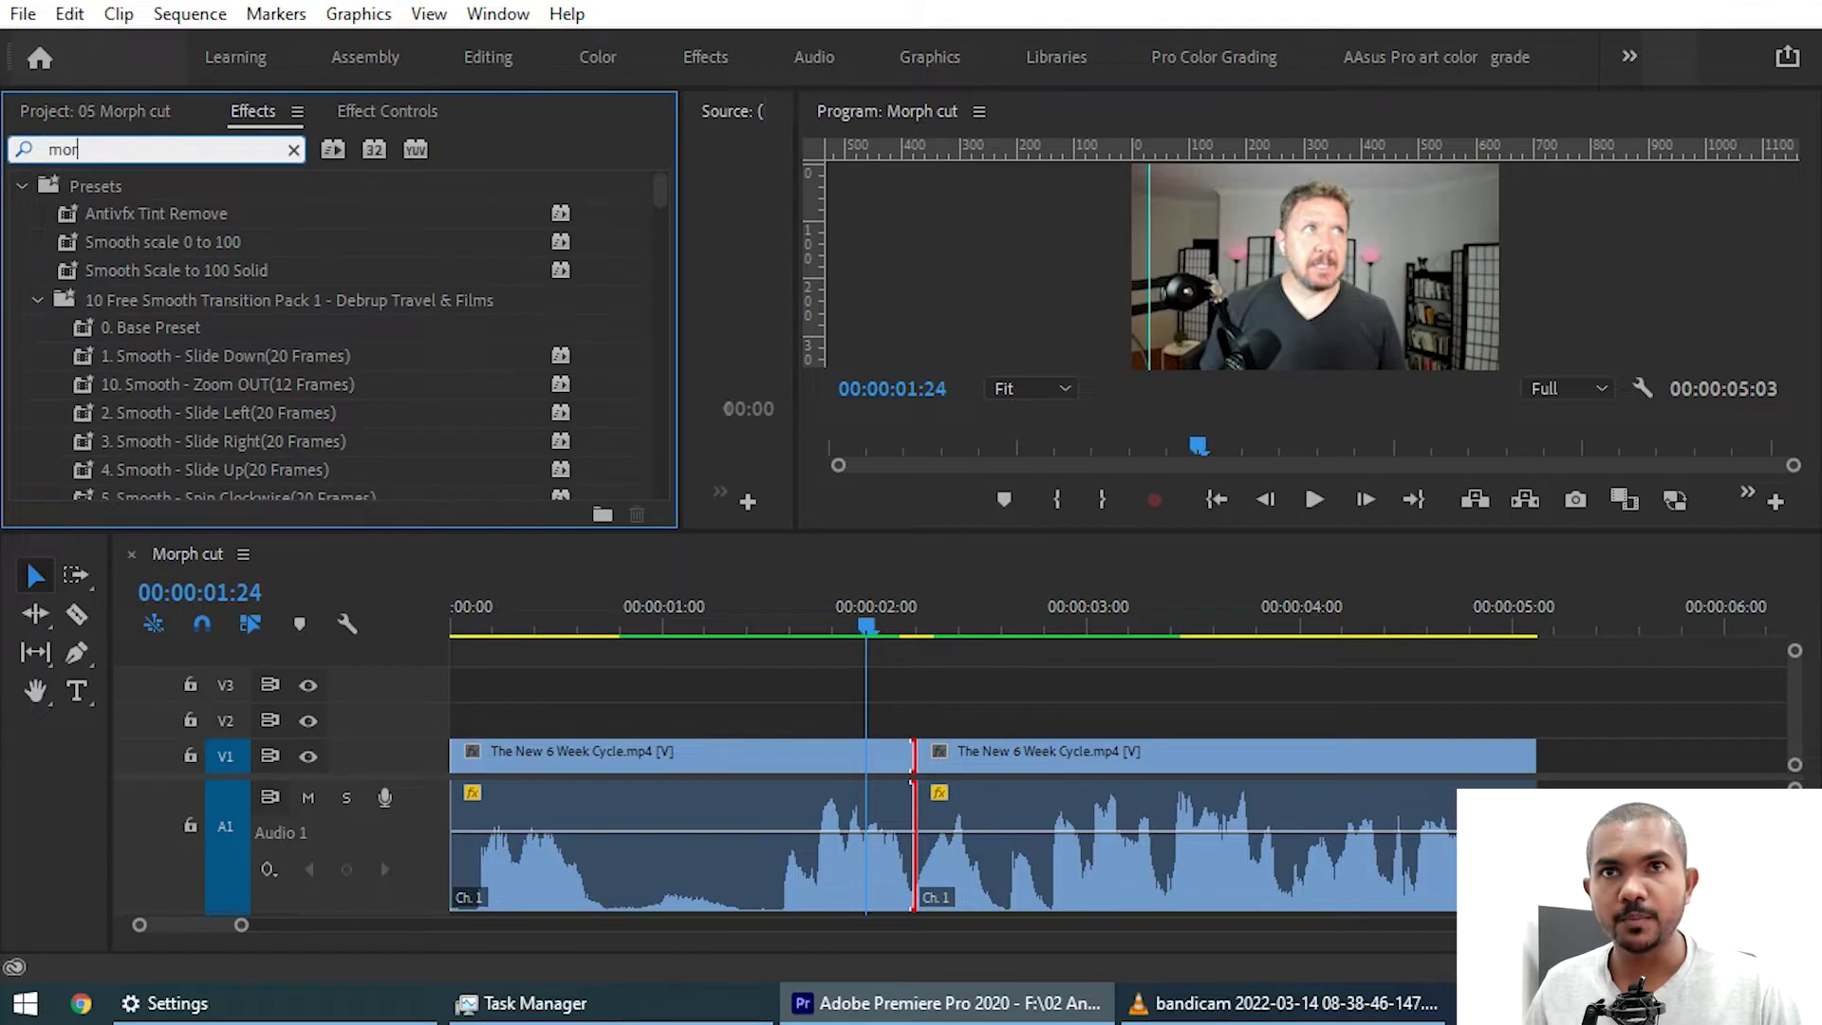
pyautogui.click(138, 468)
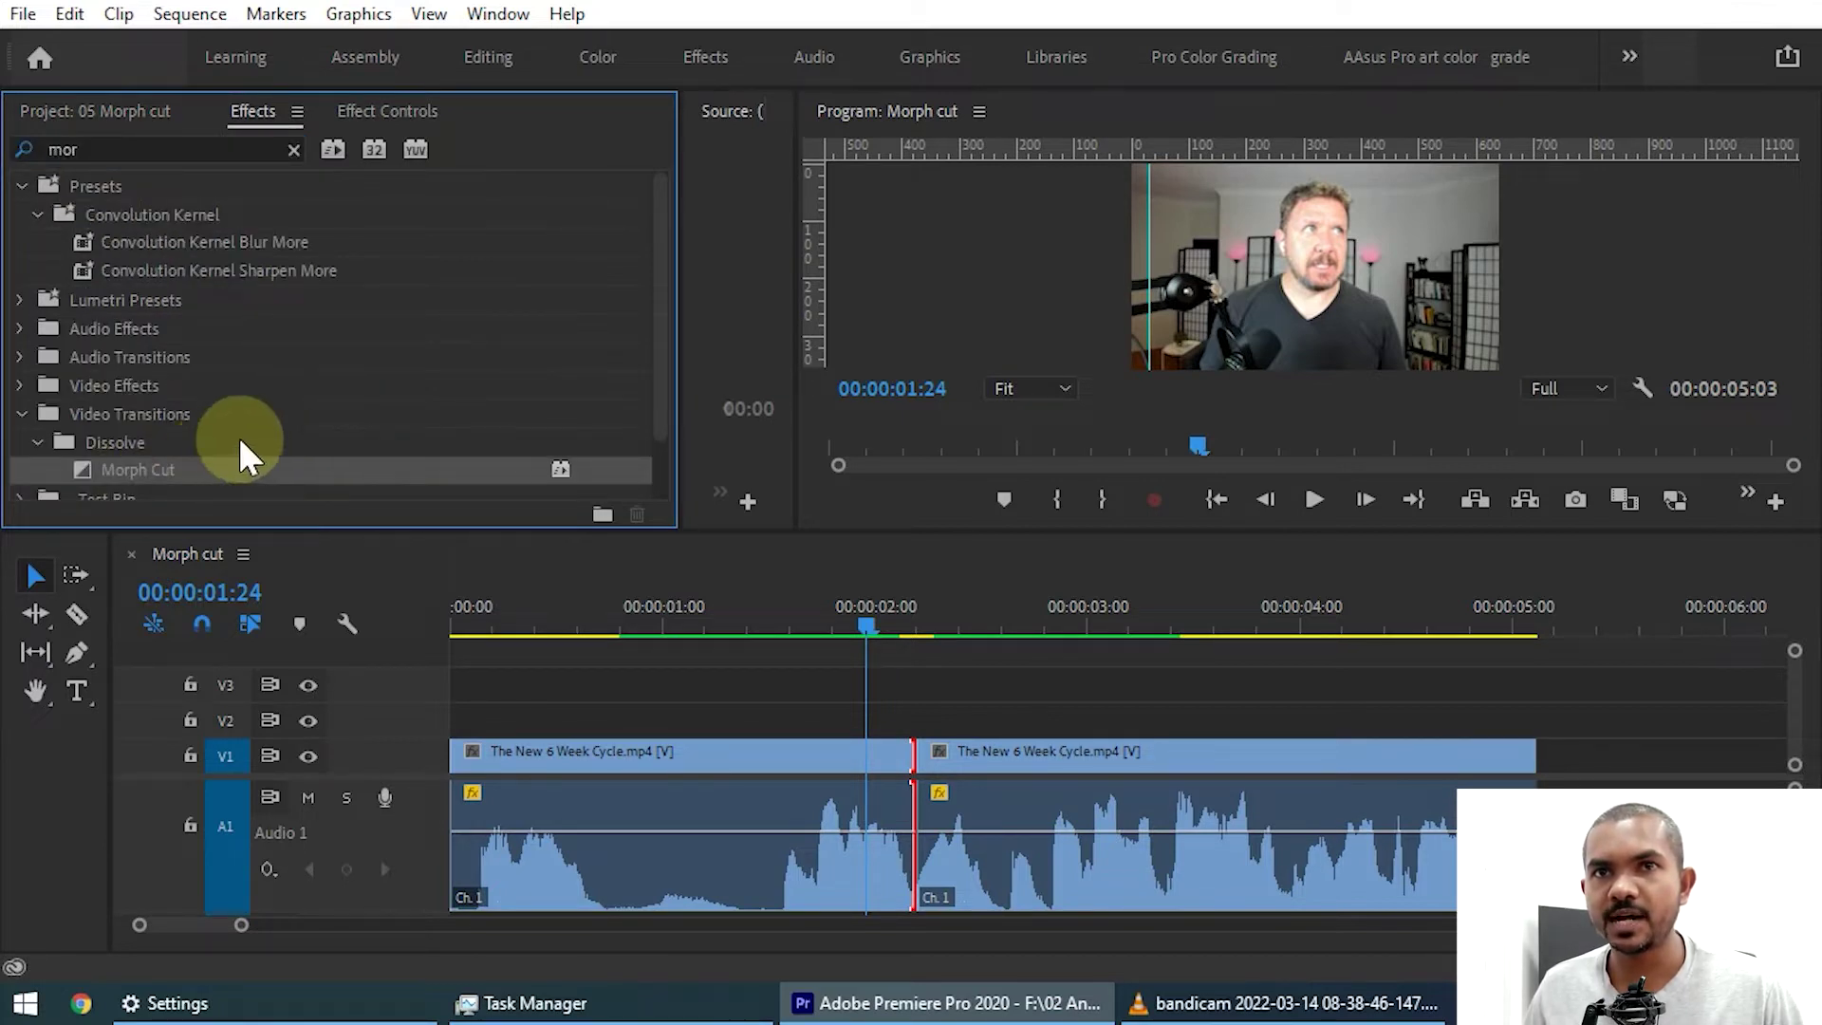
pyautogui.scroll(-1, 612, 370)
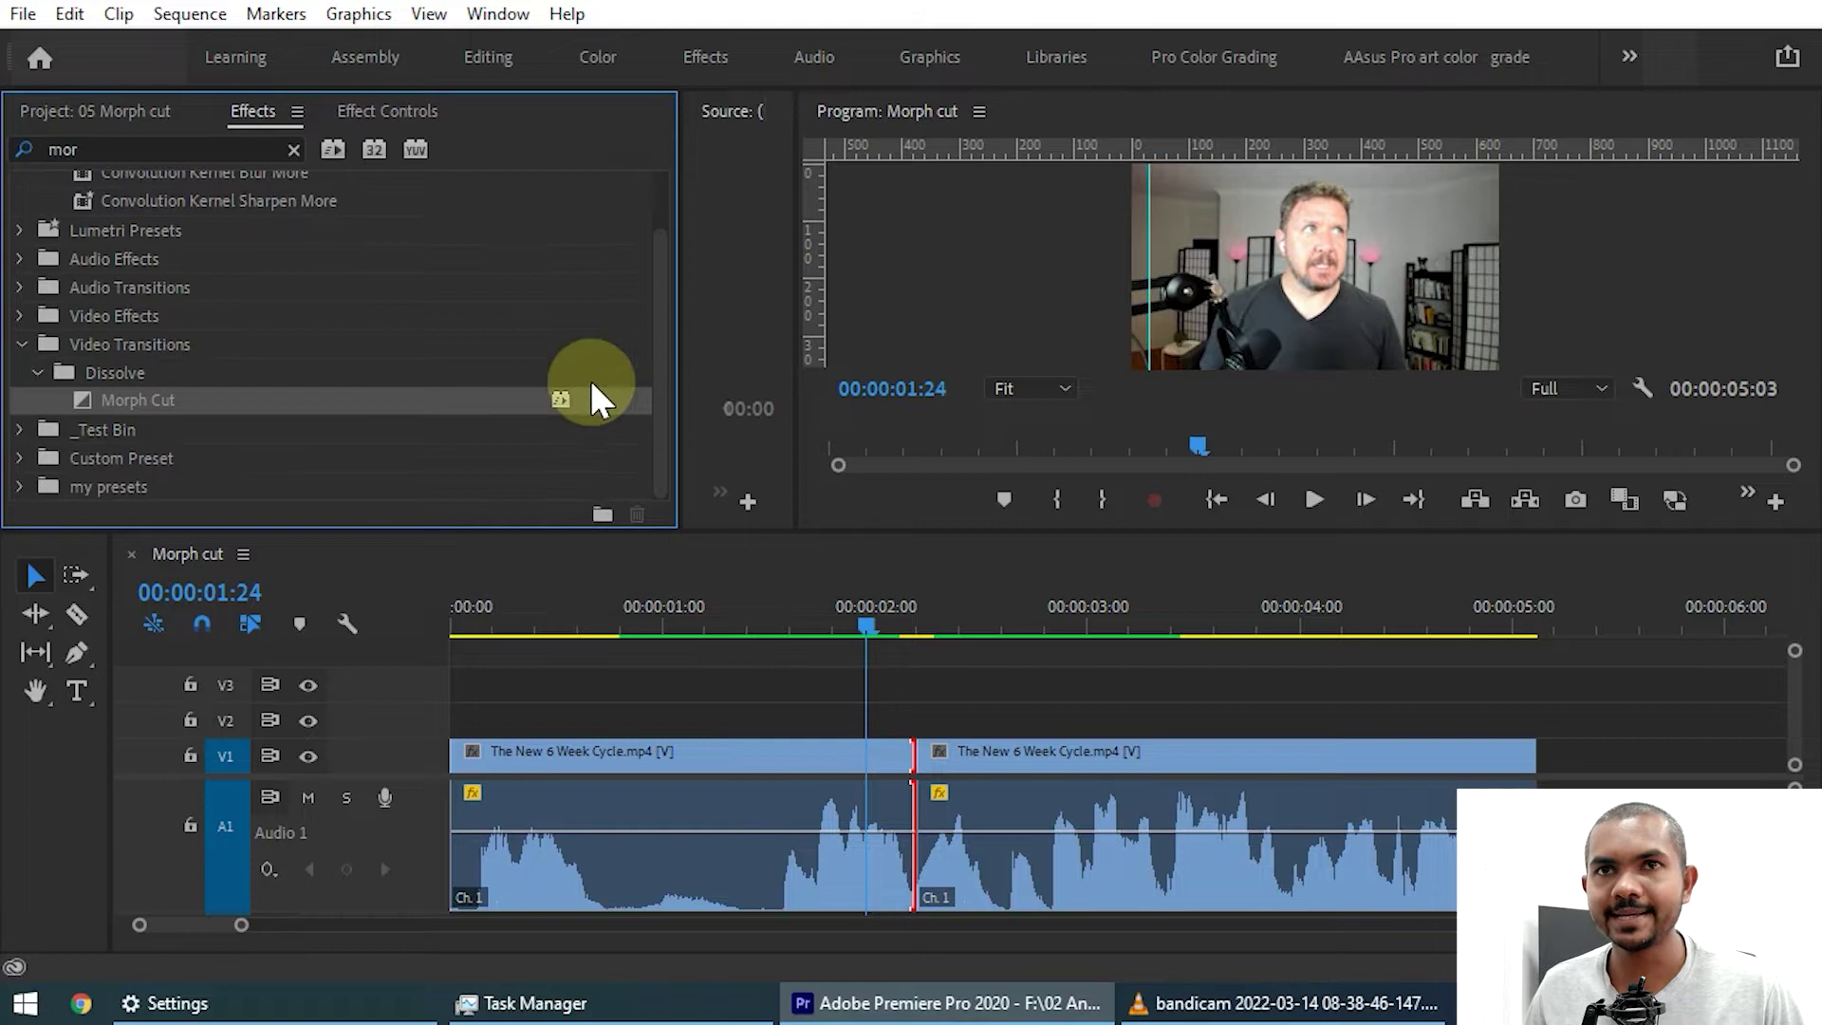
pyautogui.moveTo(76, 395); pyautogui.dragTo(919, 757)
pyautogui.click(998, 675)
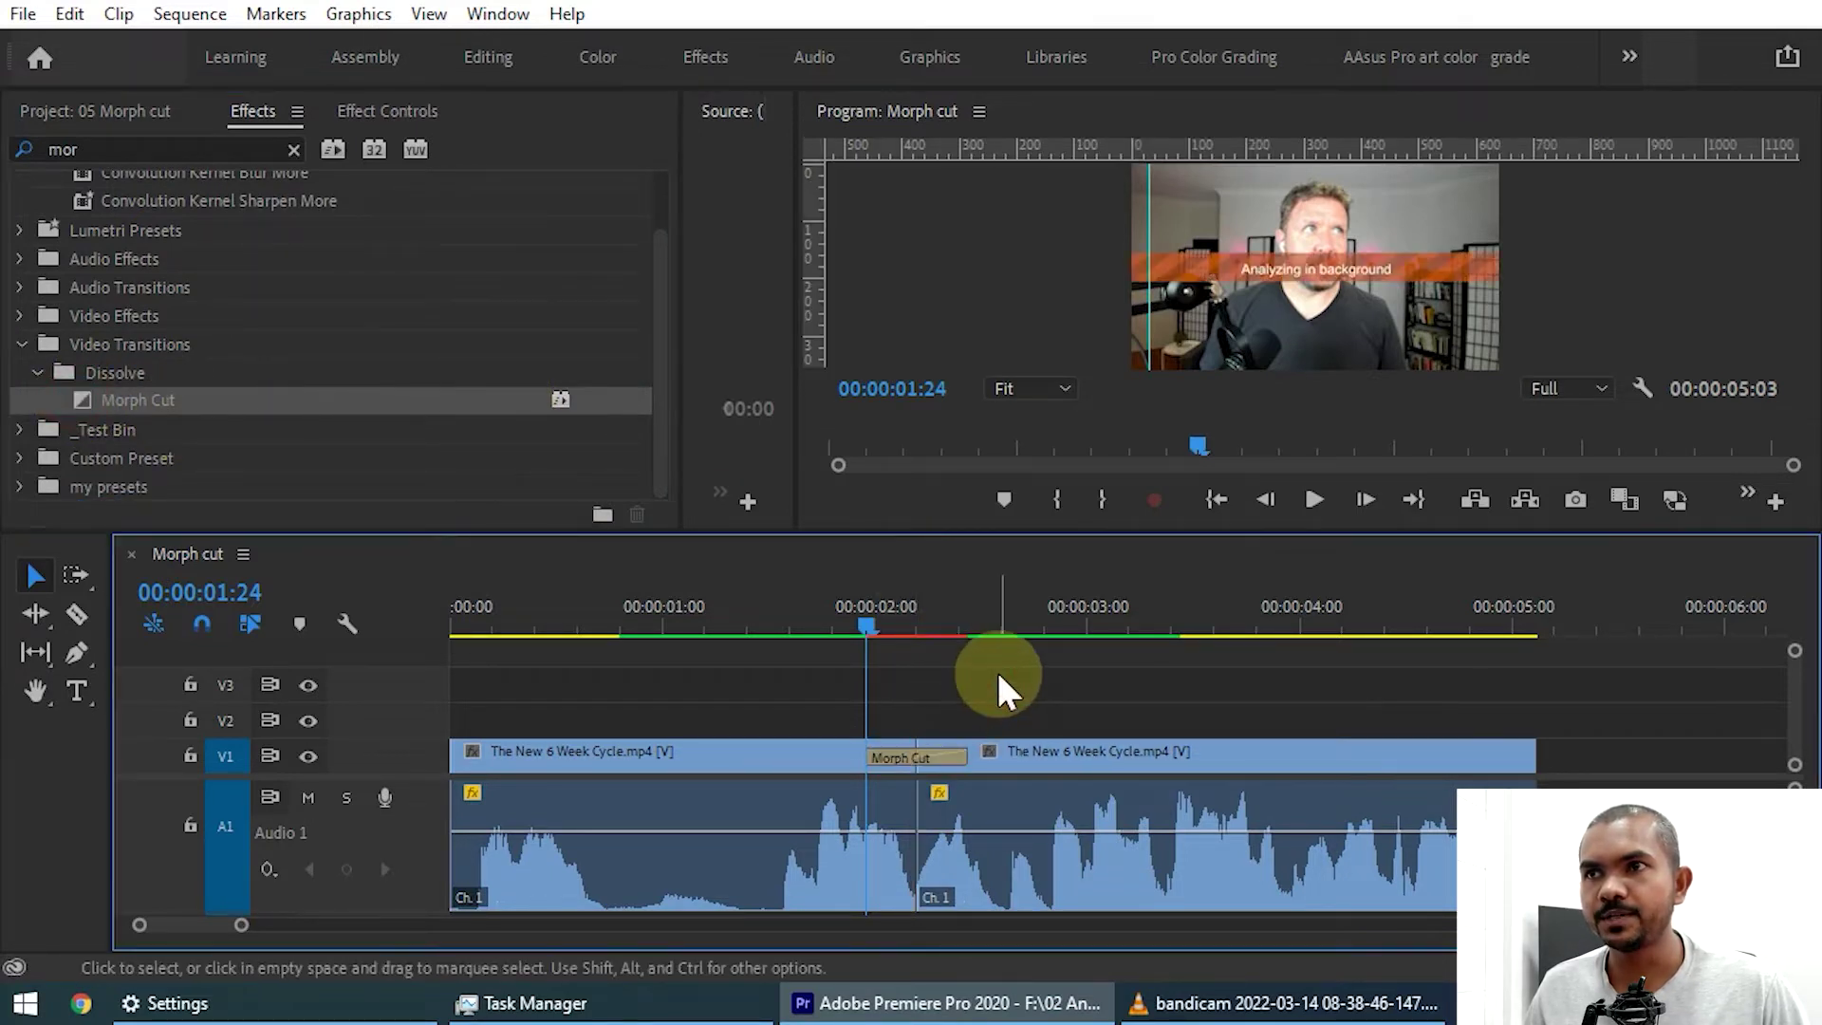
pyautogui.click(913, 628)
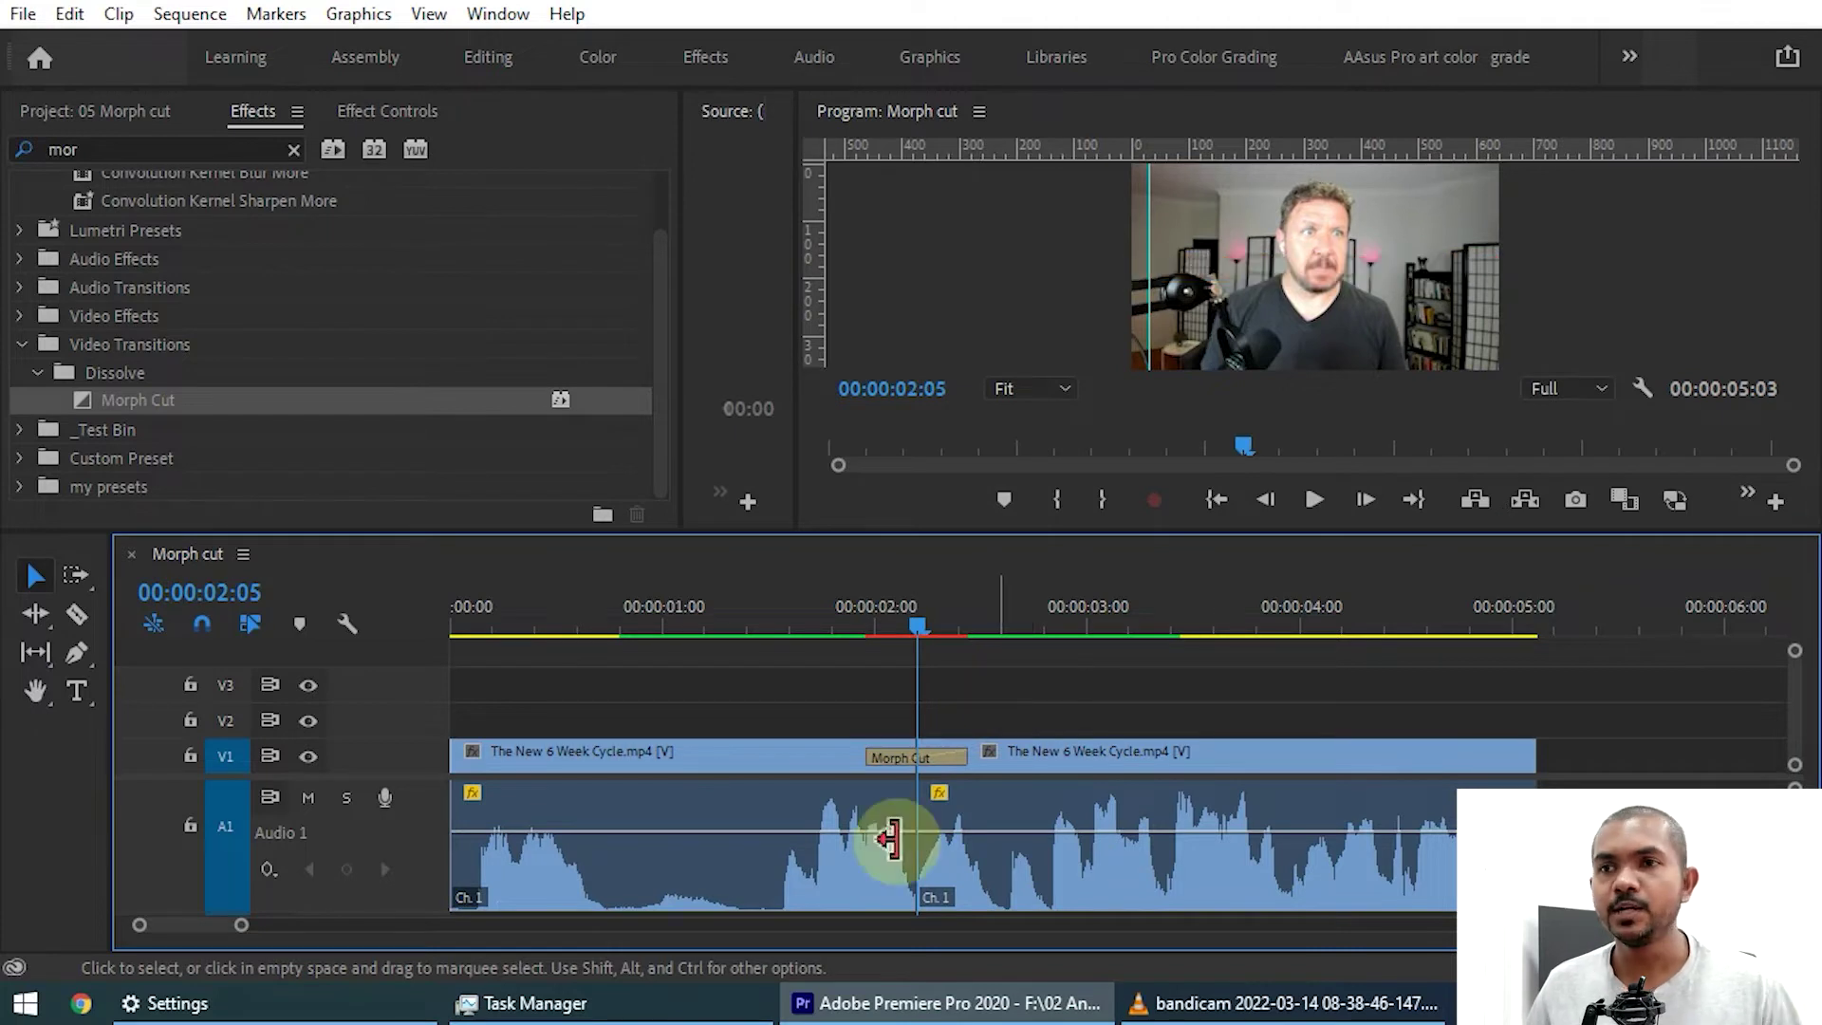
# Set the Morph Cut transition's duration to 5 frames (00:00:00:05)
pyautogui.doubleClick(937, 752)
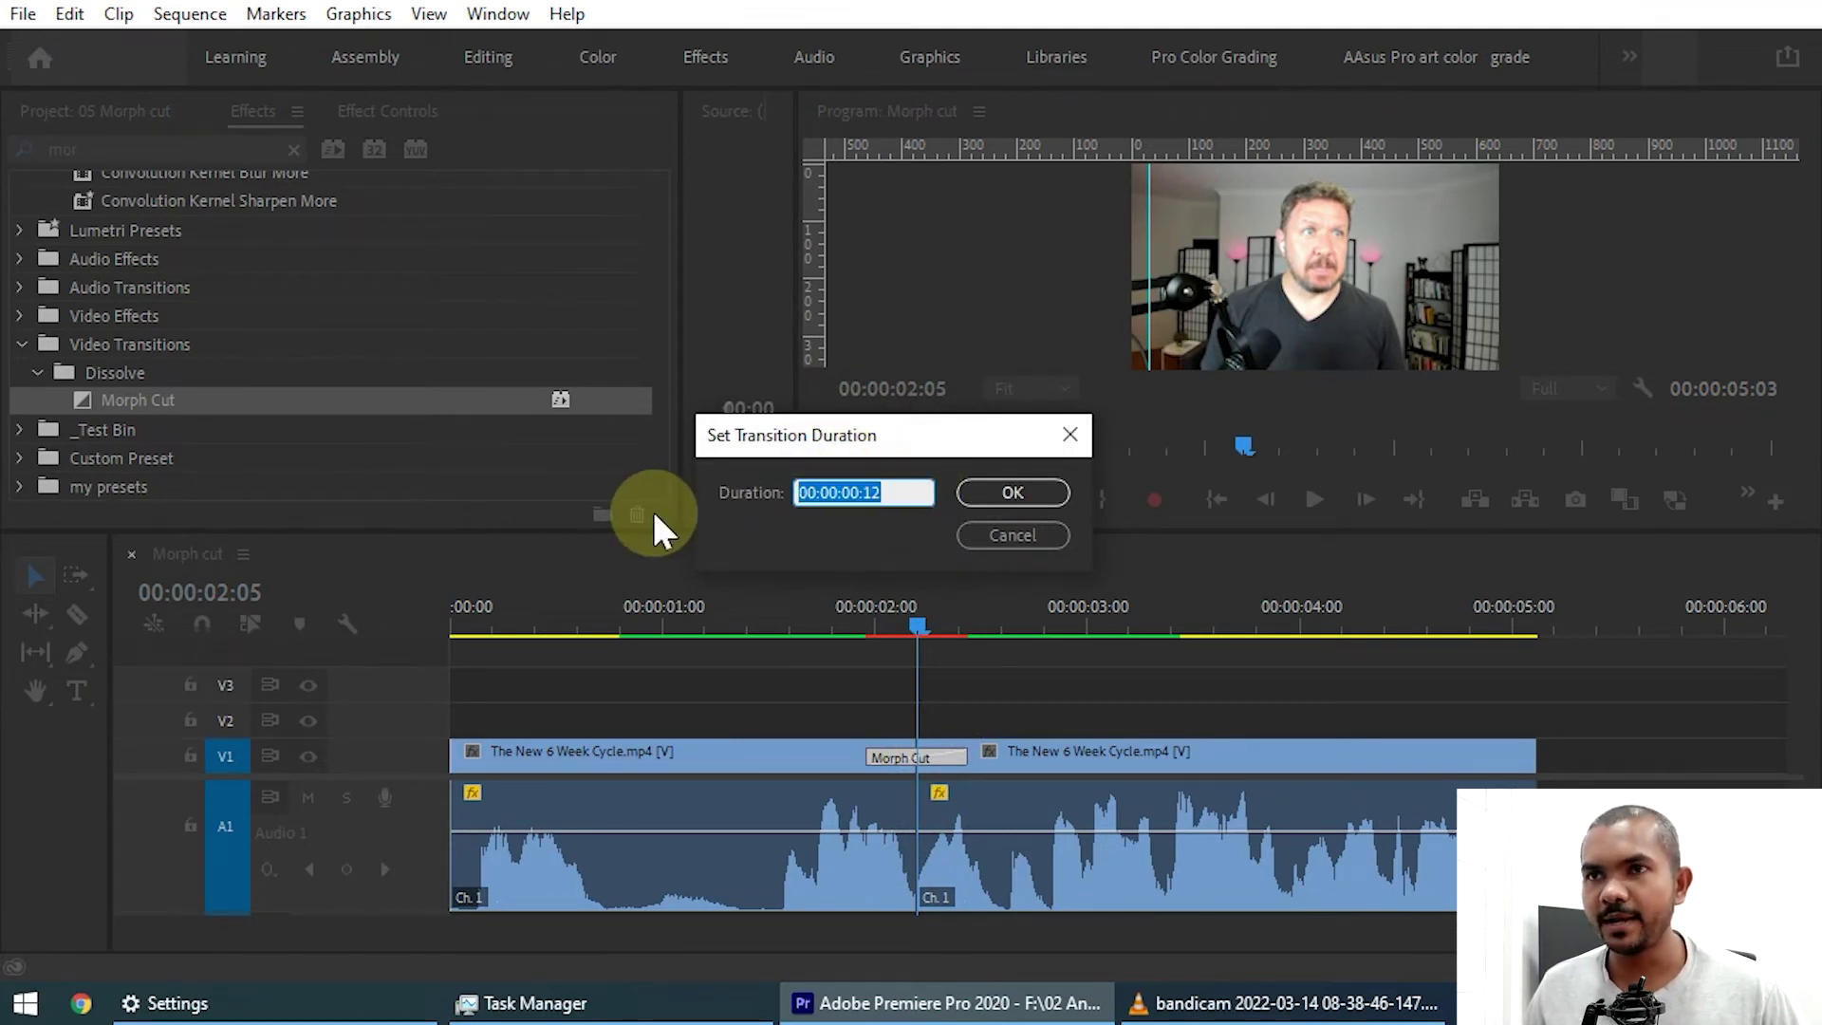
pyautogui.write('5')
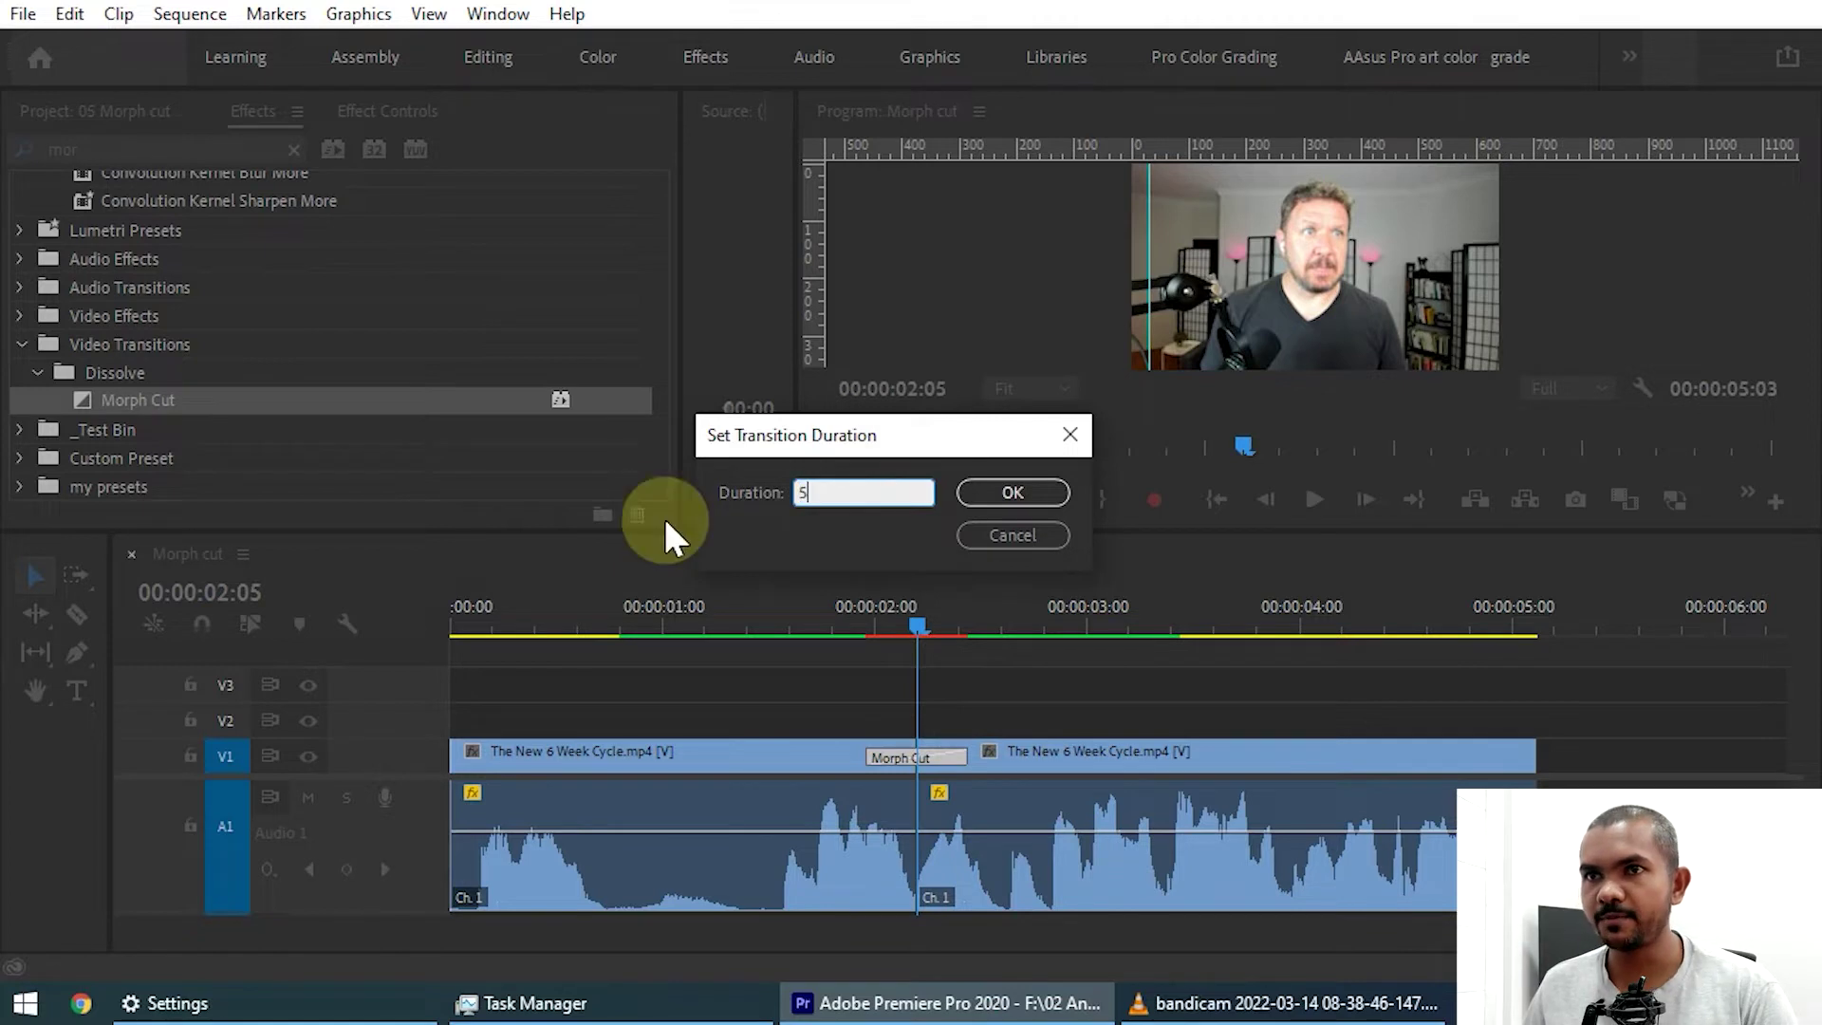
pyautogui.click(736, 544)
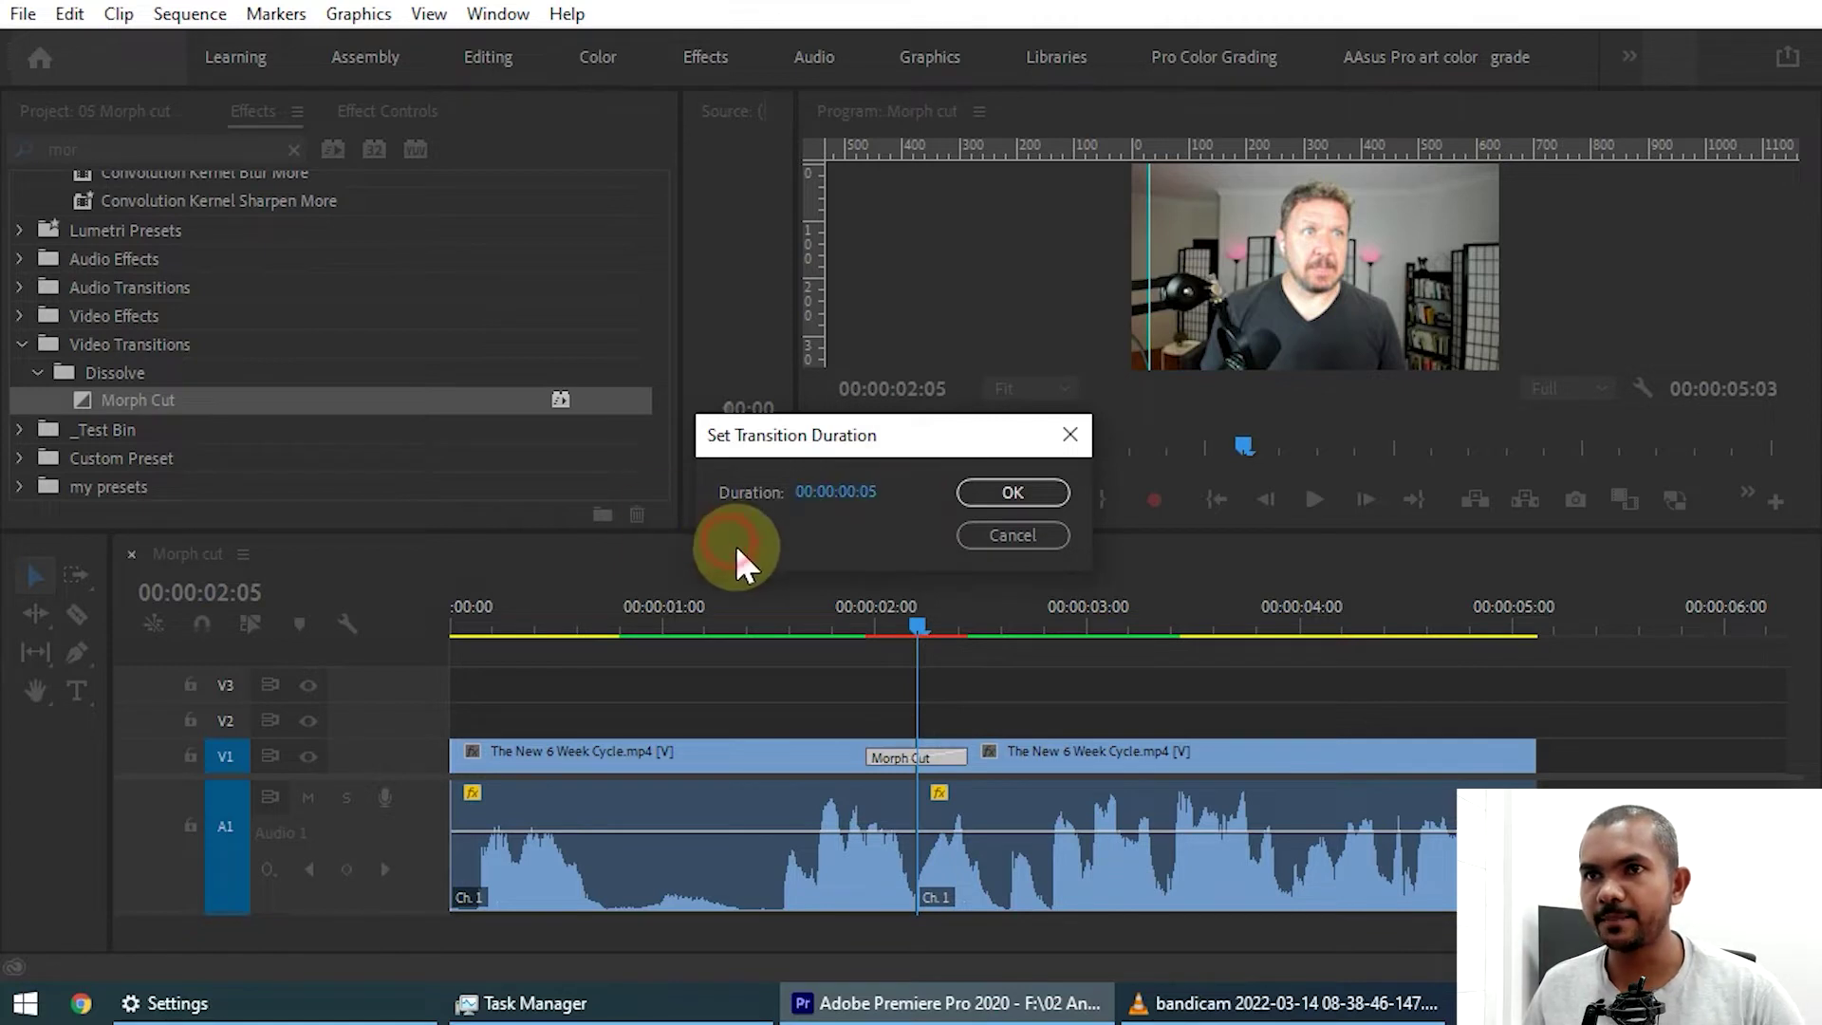
pyautogui.click(1009, 495)
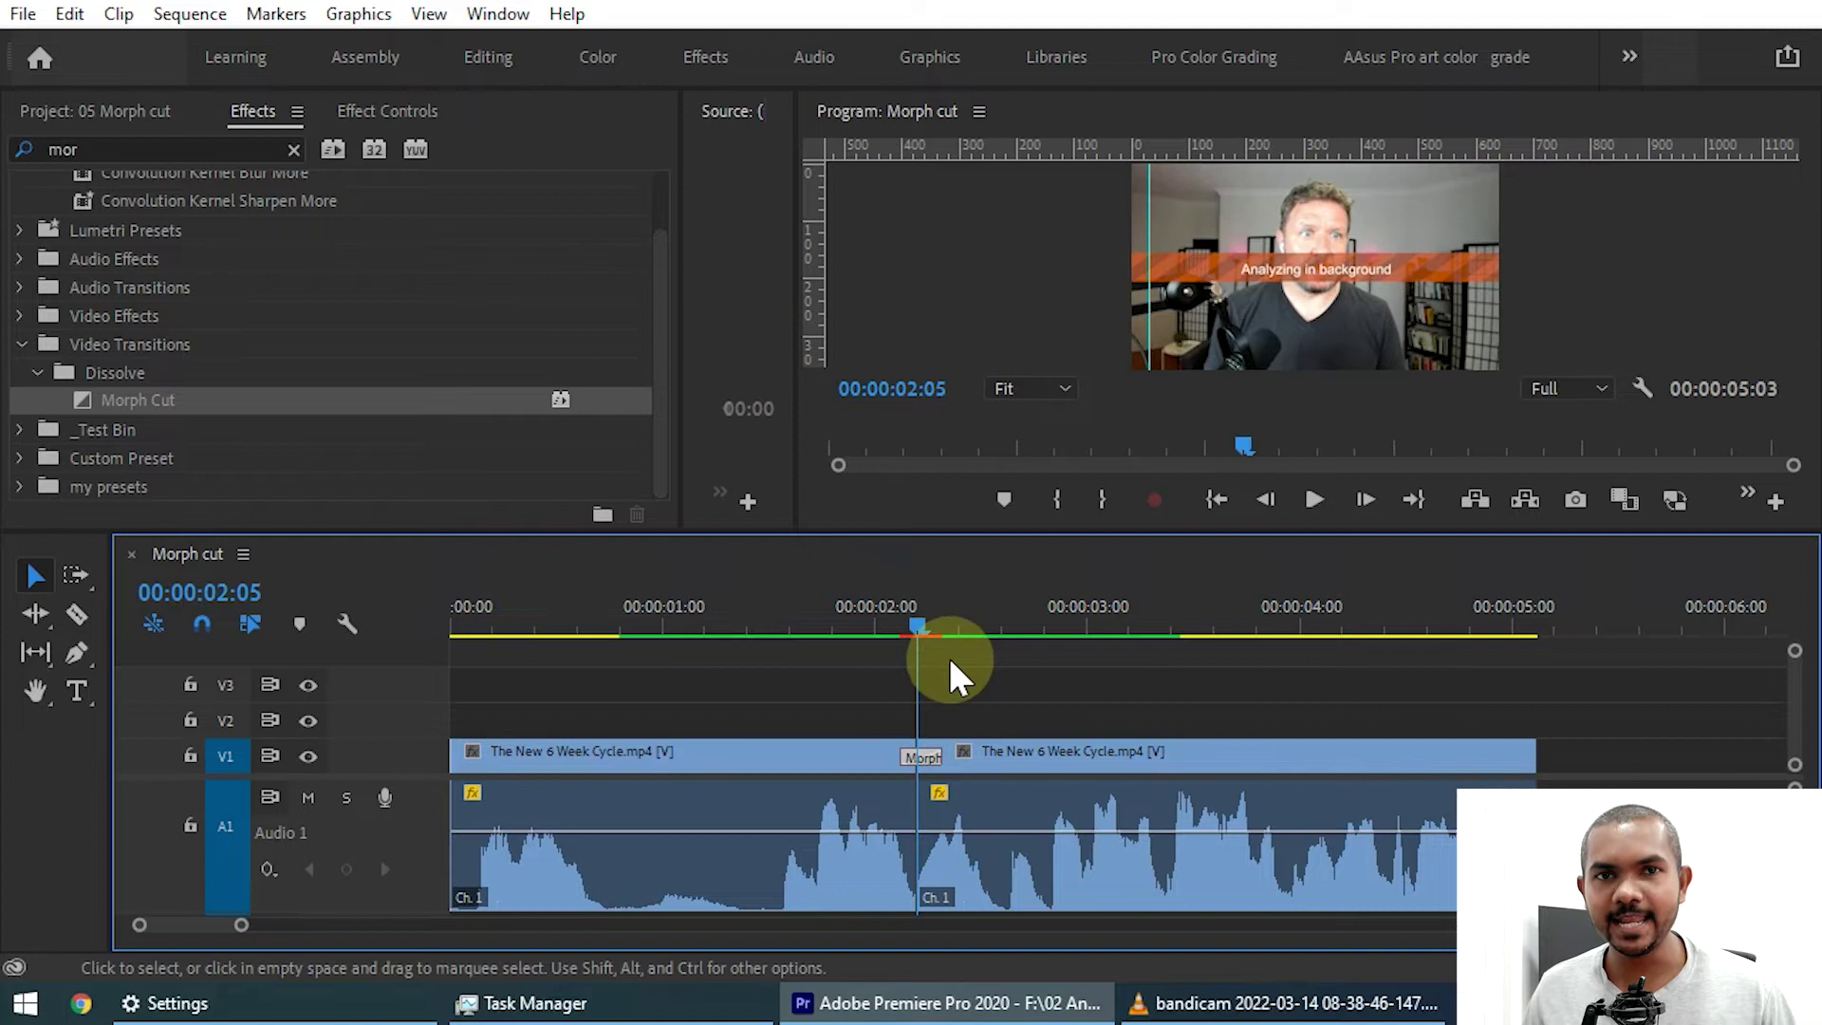
# Save the project and display the Morph Cut settings in Effect Controls
pyautogui.hotkey('ctrl', 's')
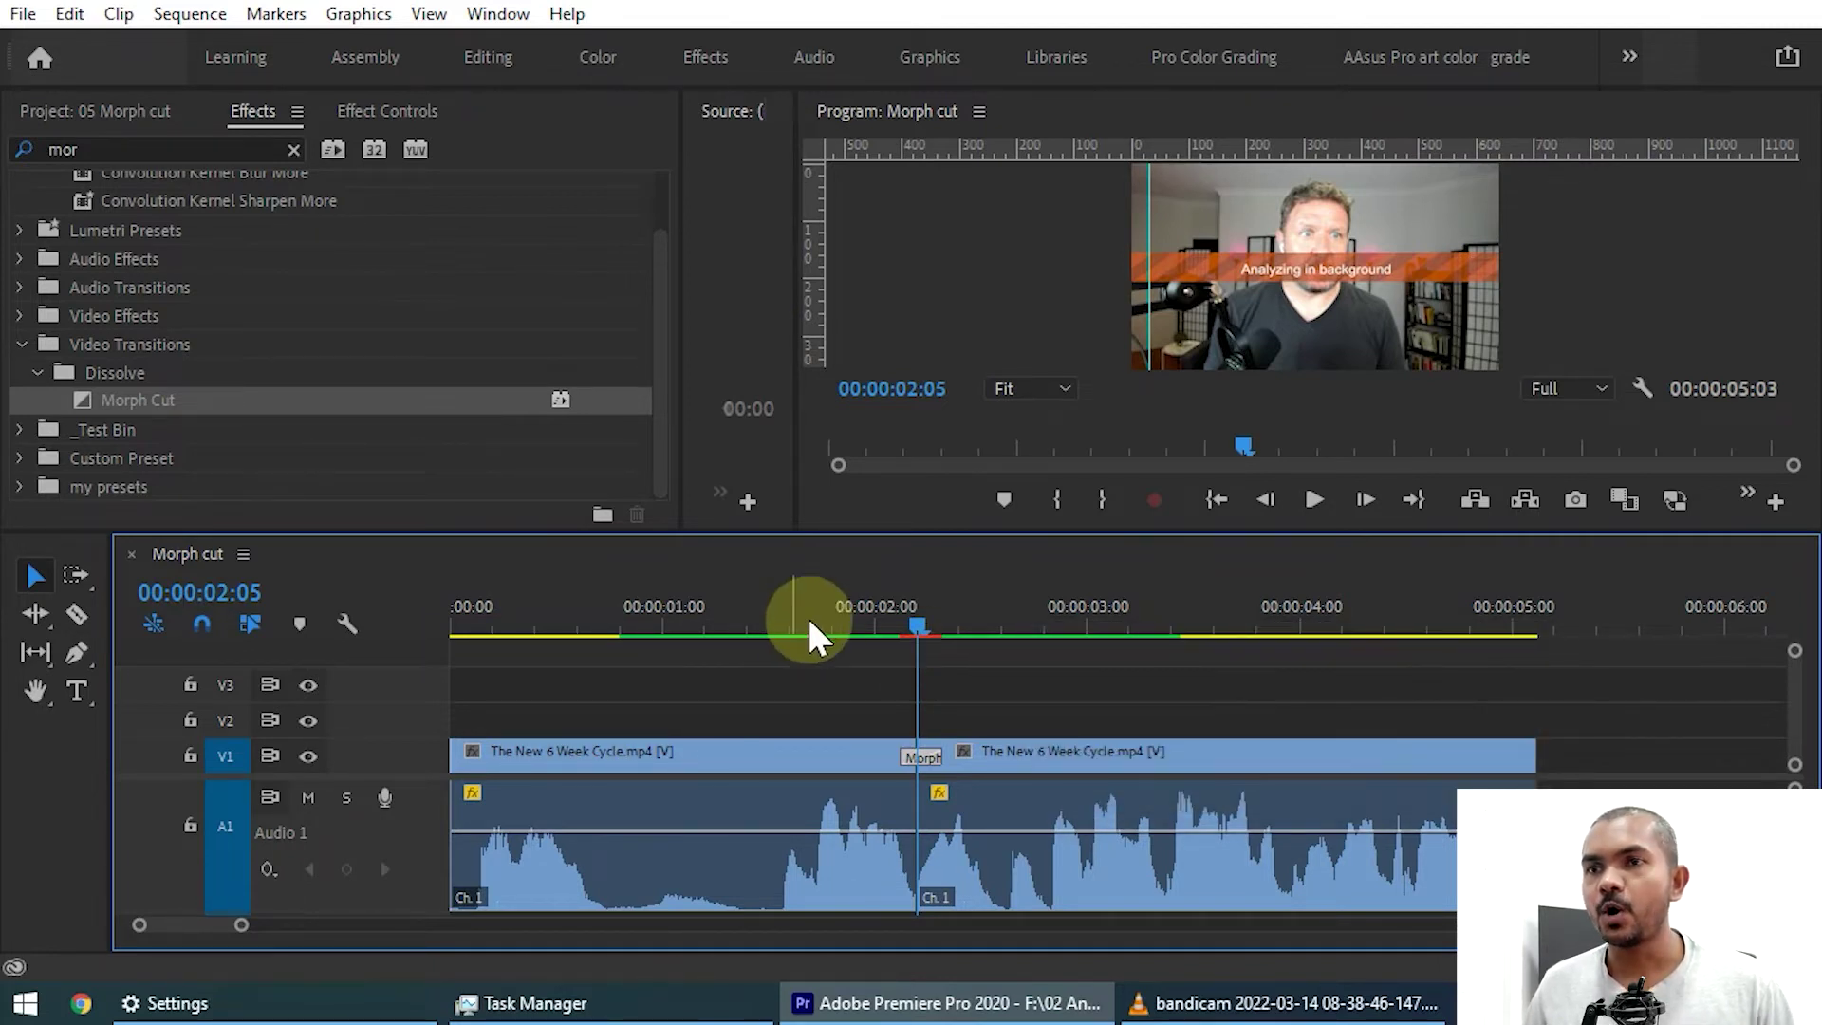
pyautogui.click(370, 111)
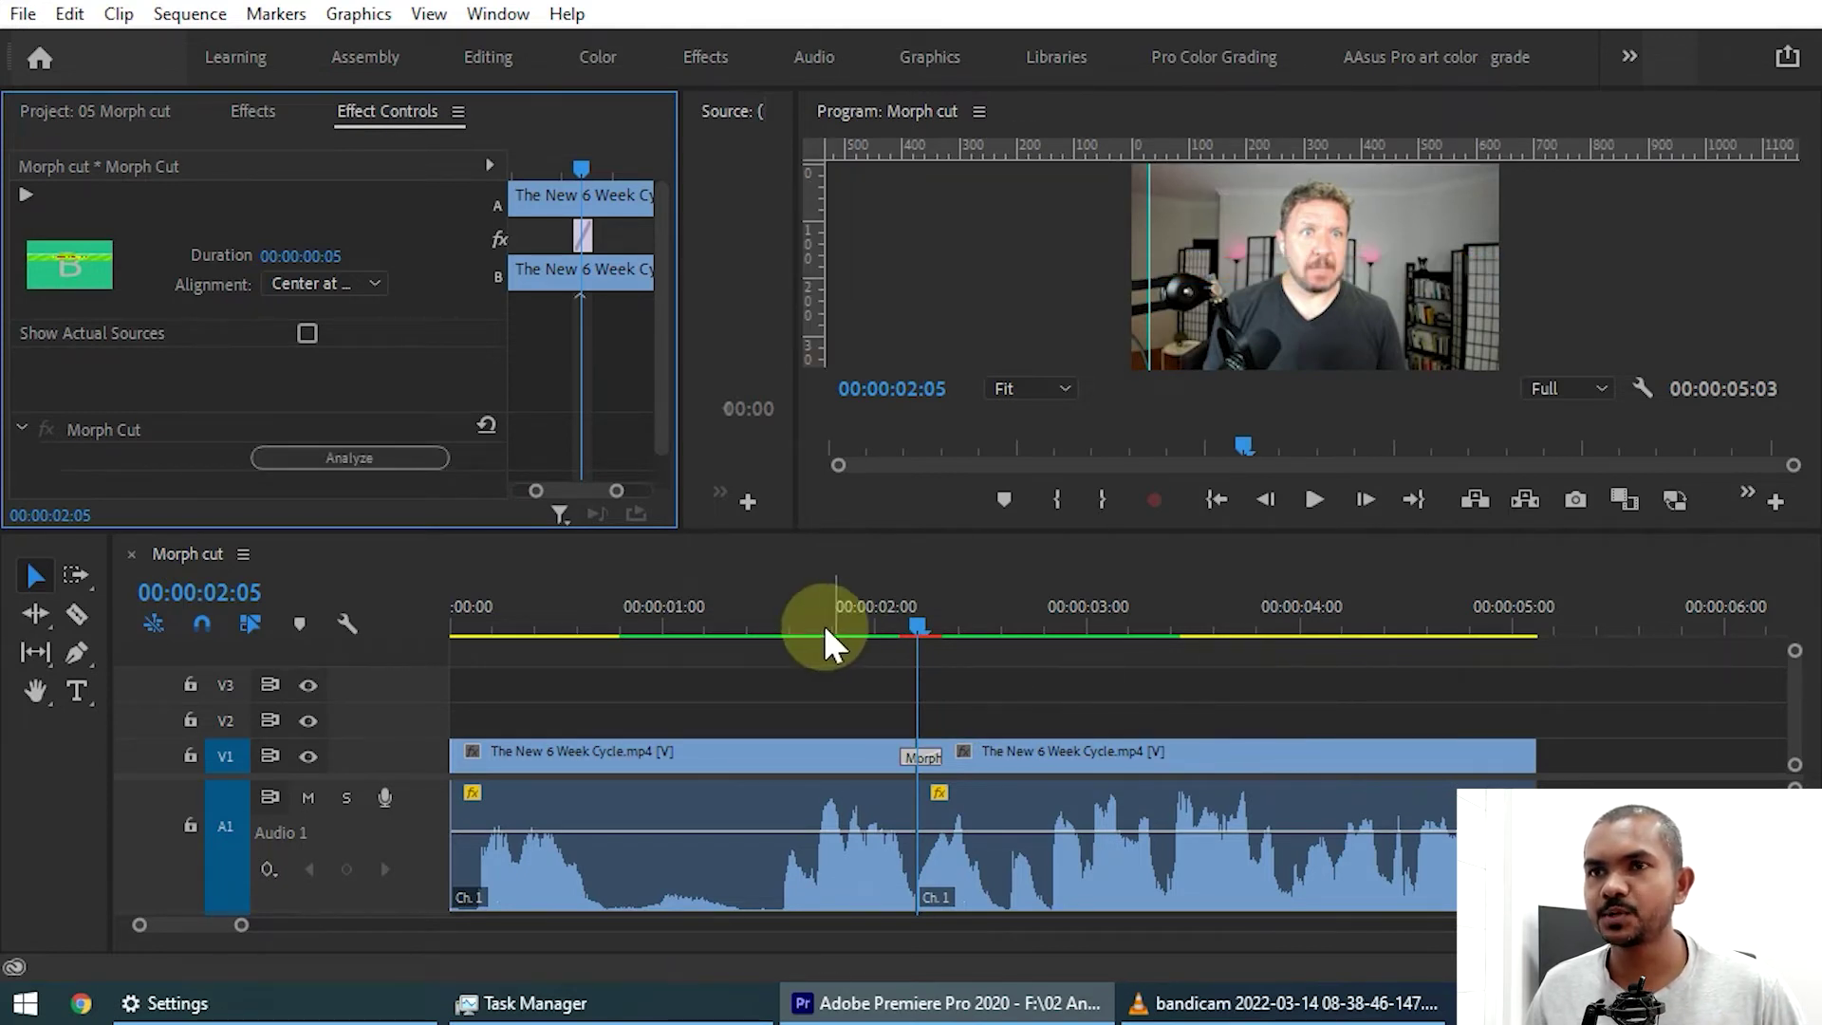
# Mark In at 01:11 and Out at 02:20, then render the range
pyautogui.moveTo(823, 624); pyautogui.dragTo(765, 622)
pyautogui.press('i')
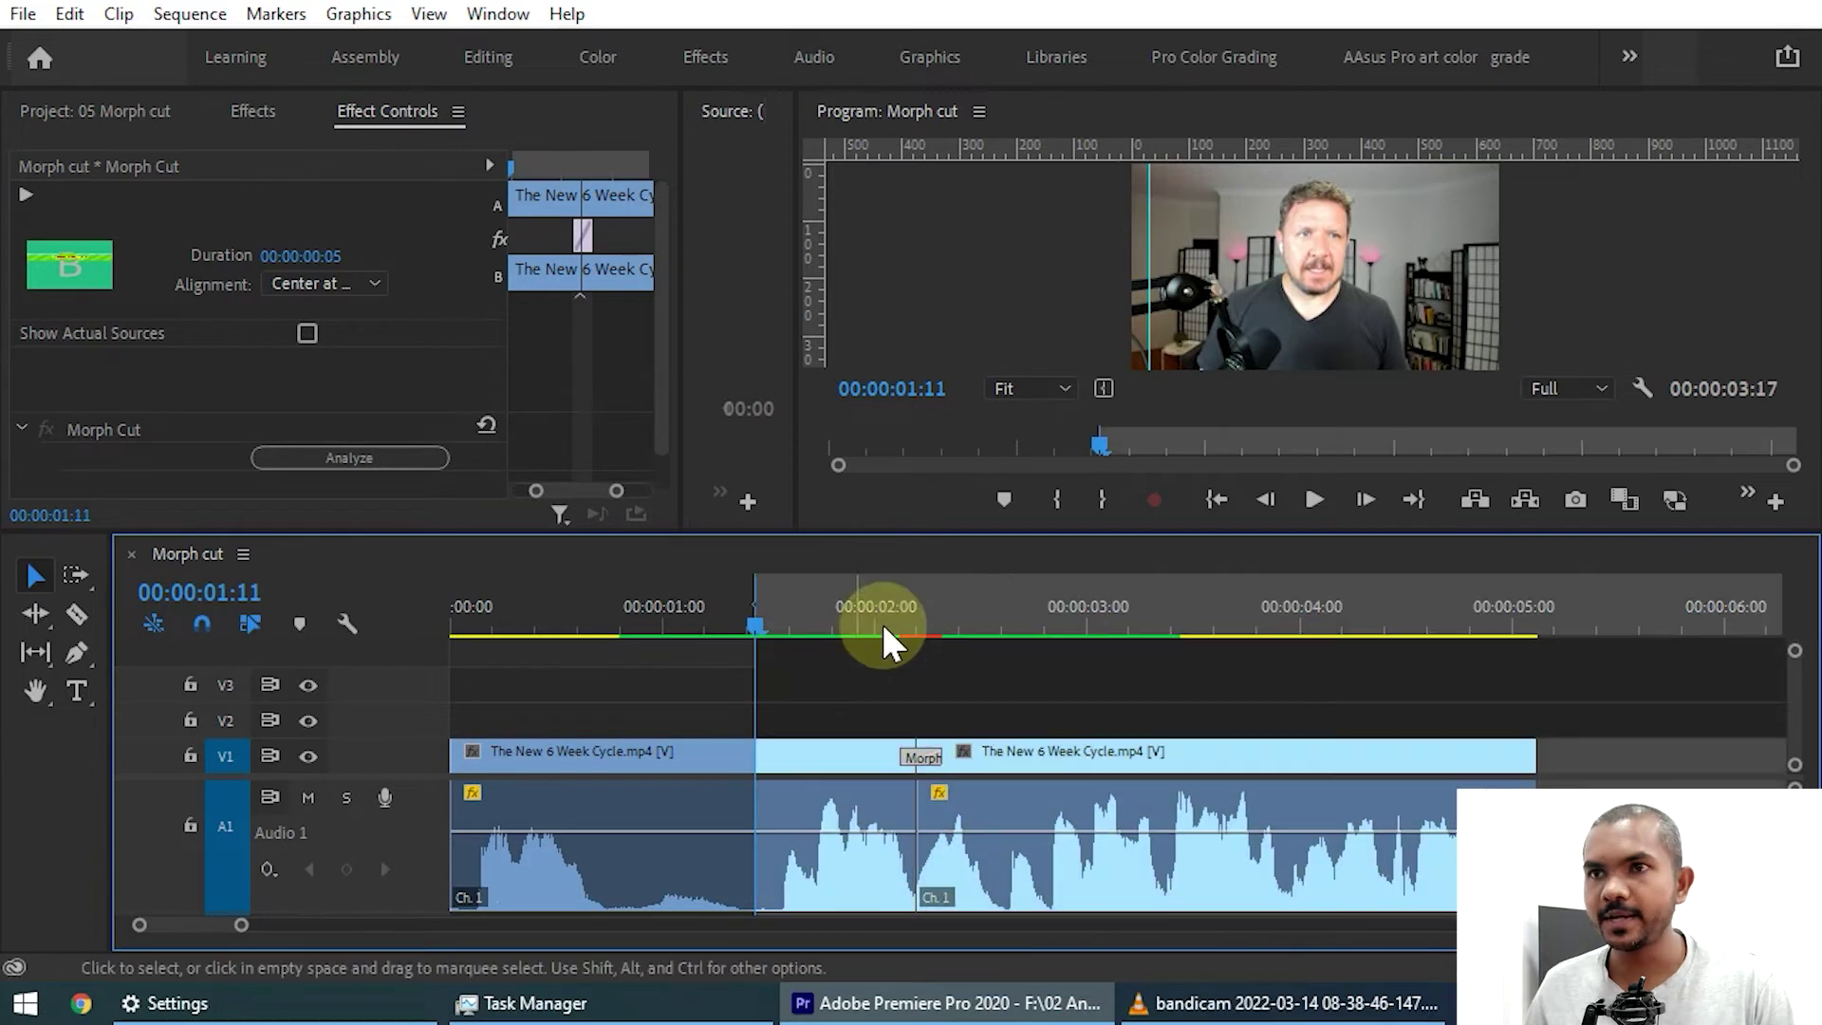
pyautogui.moveTo(880, 626); pyautogui.dragTo(1045, 630)
pyautogui.press('o')
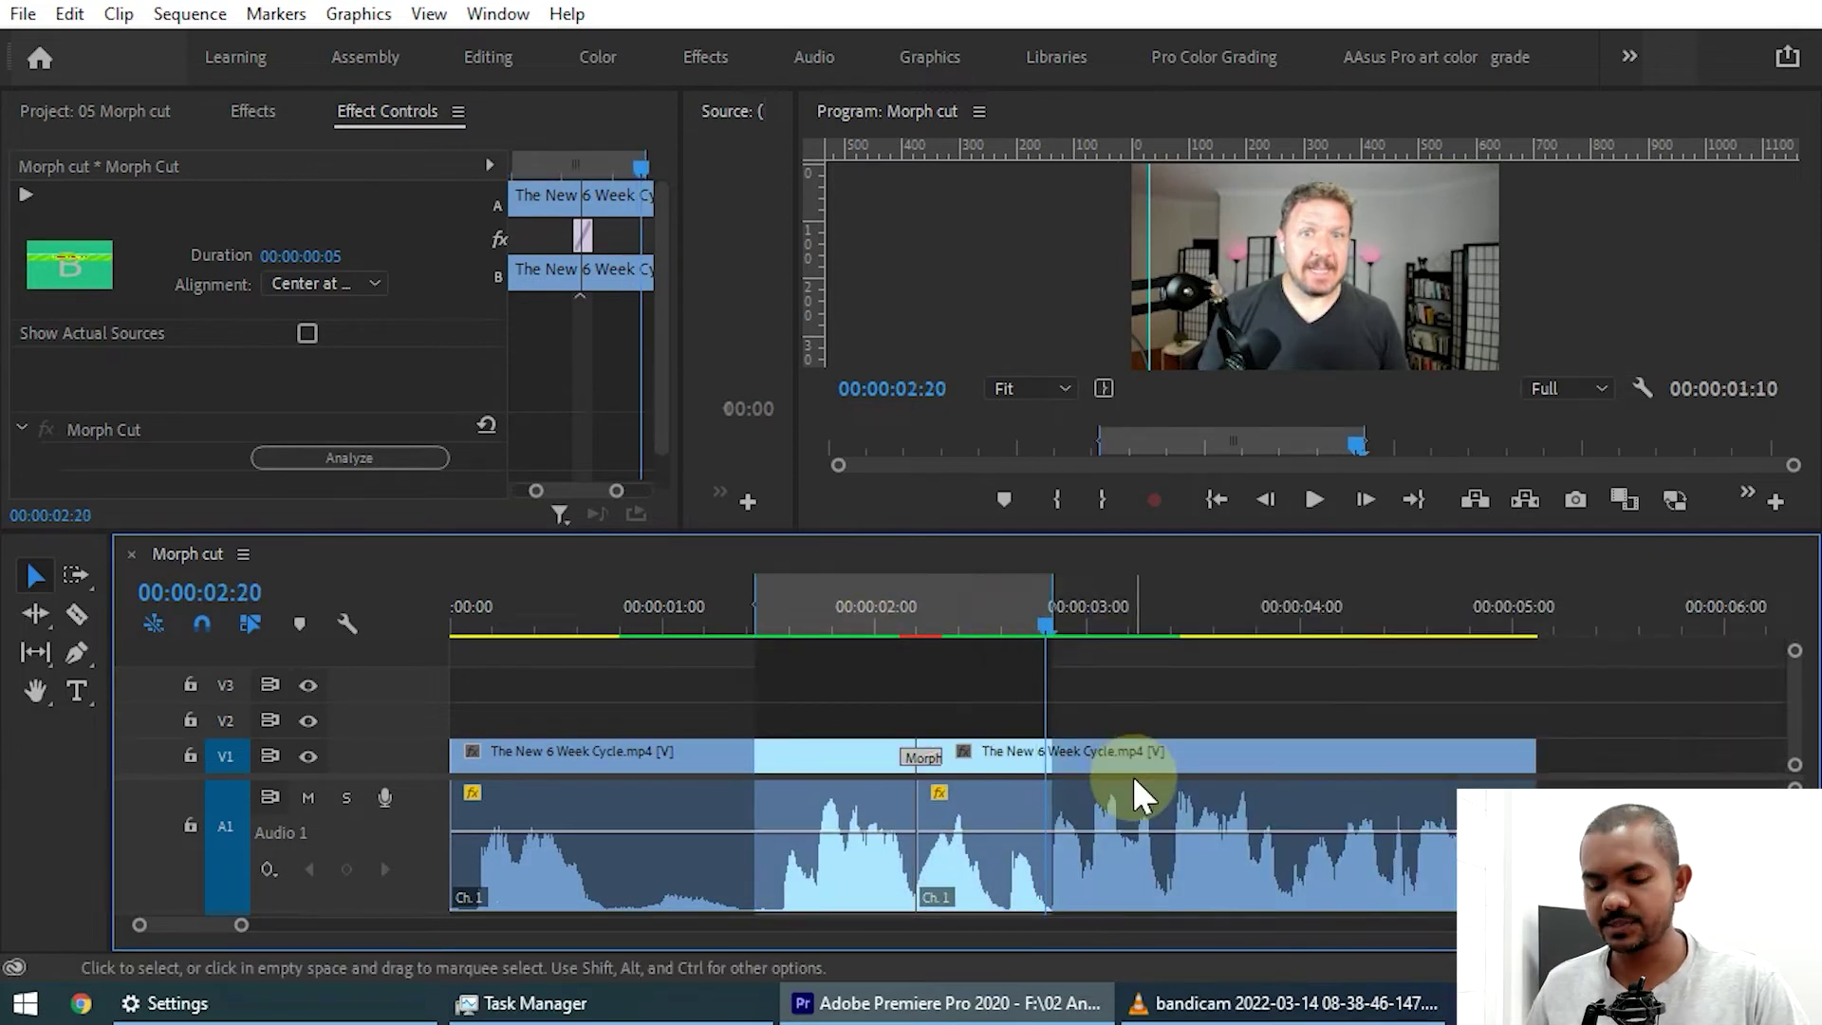
pyautogui.press('Return')
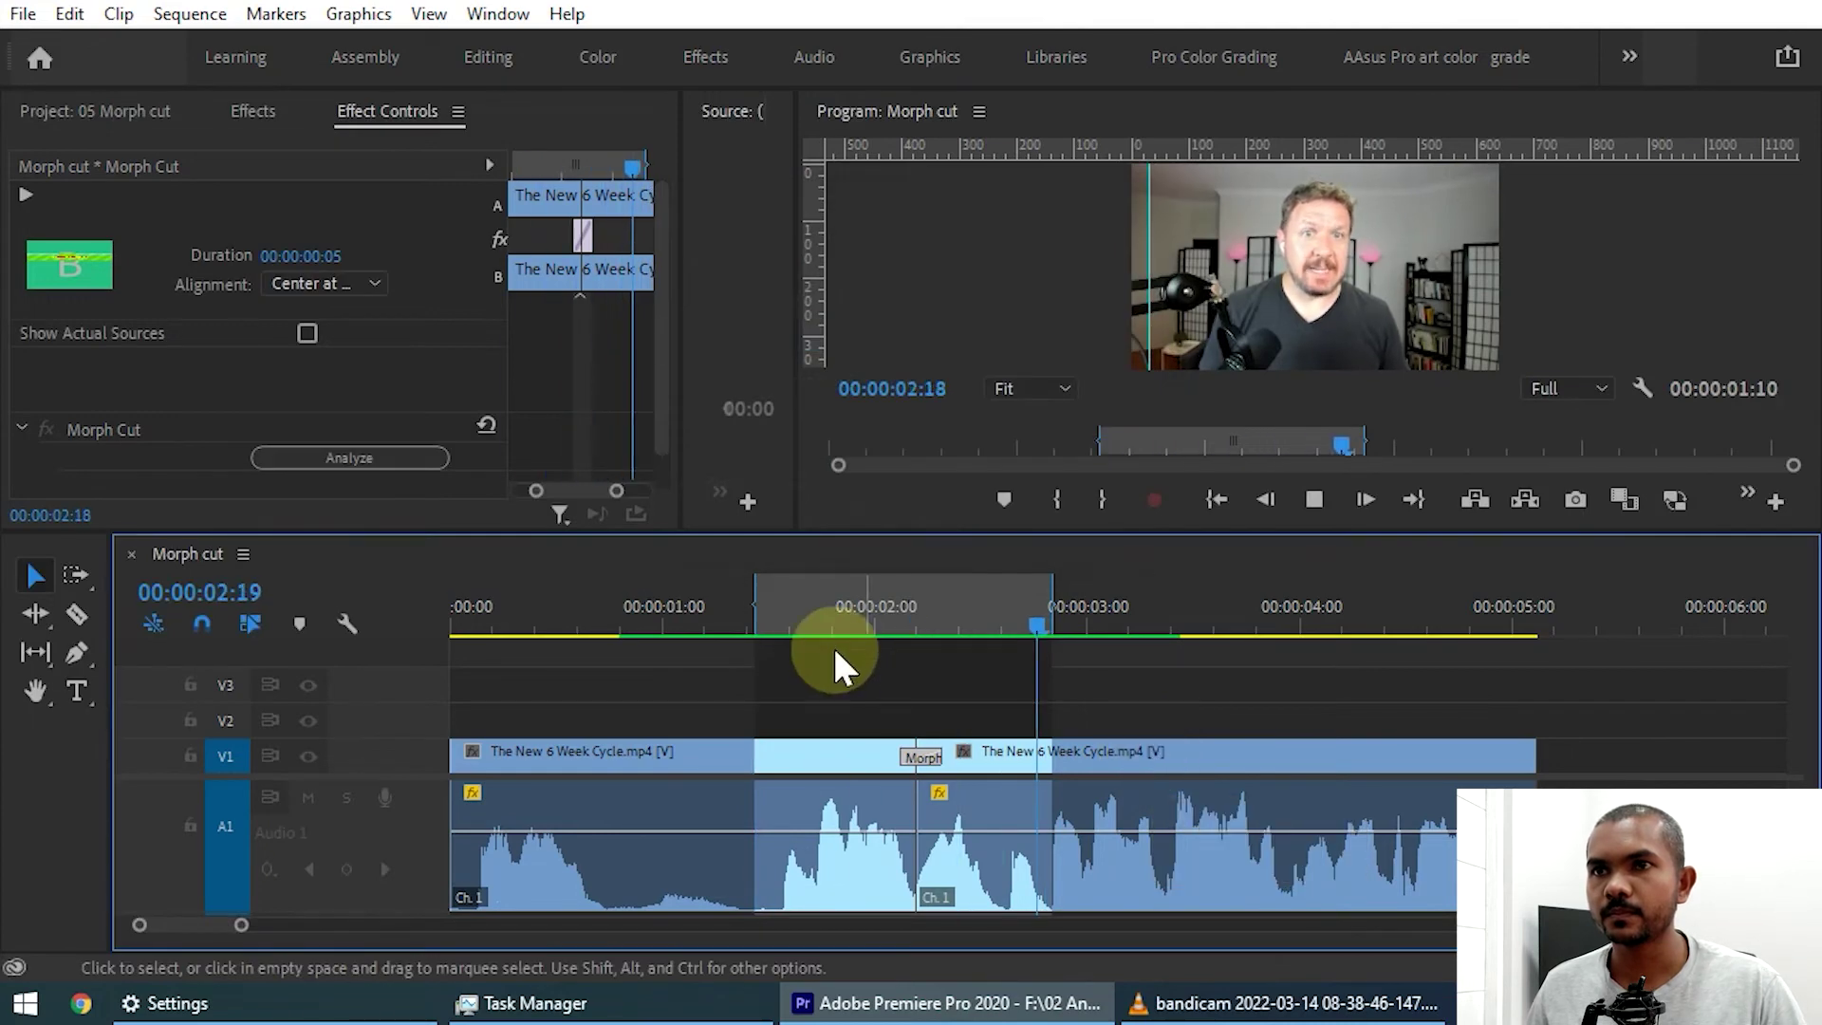
# Replay the rendered range and maximize the Program Monitor
pyautogui.click(765, 616)
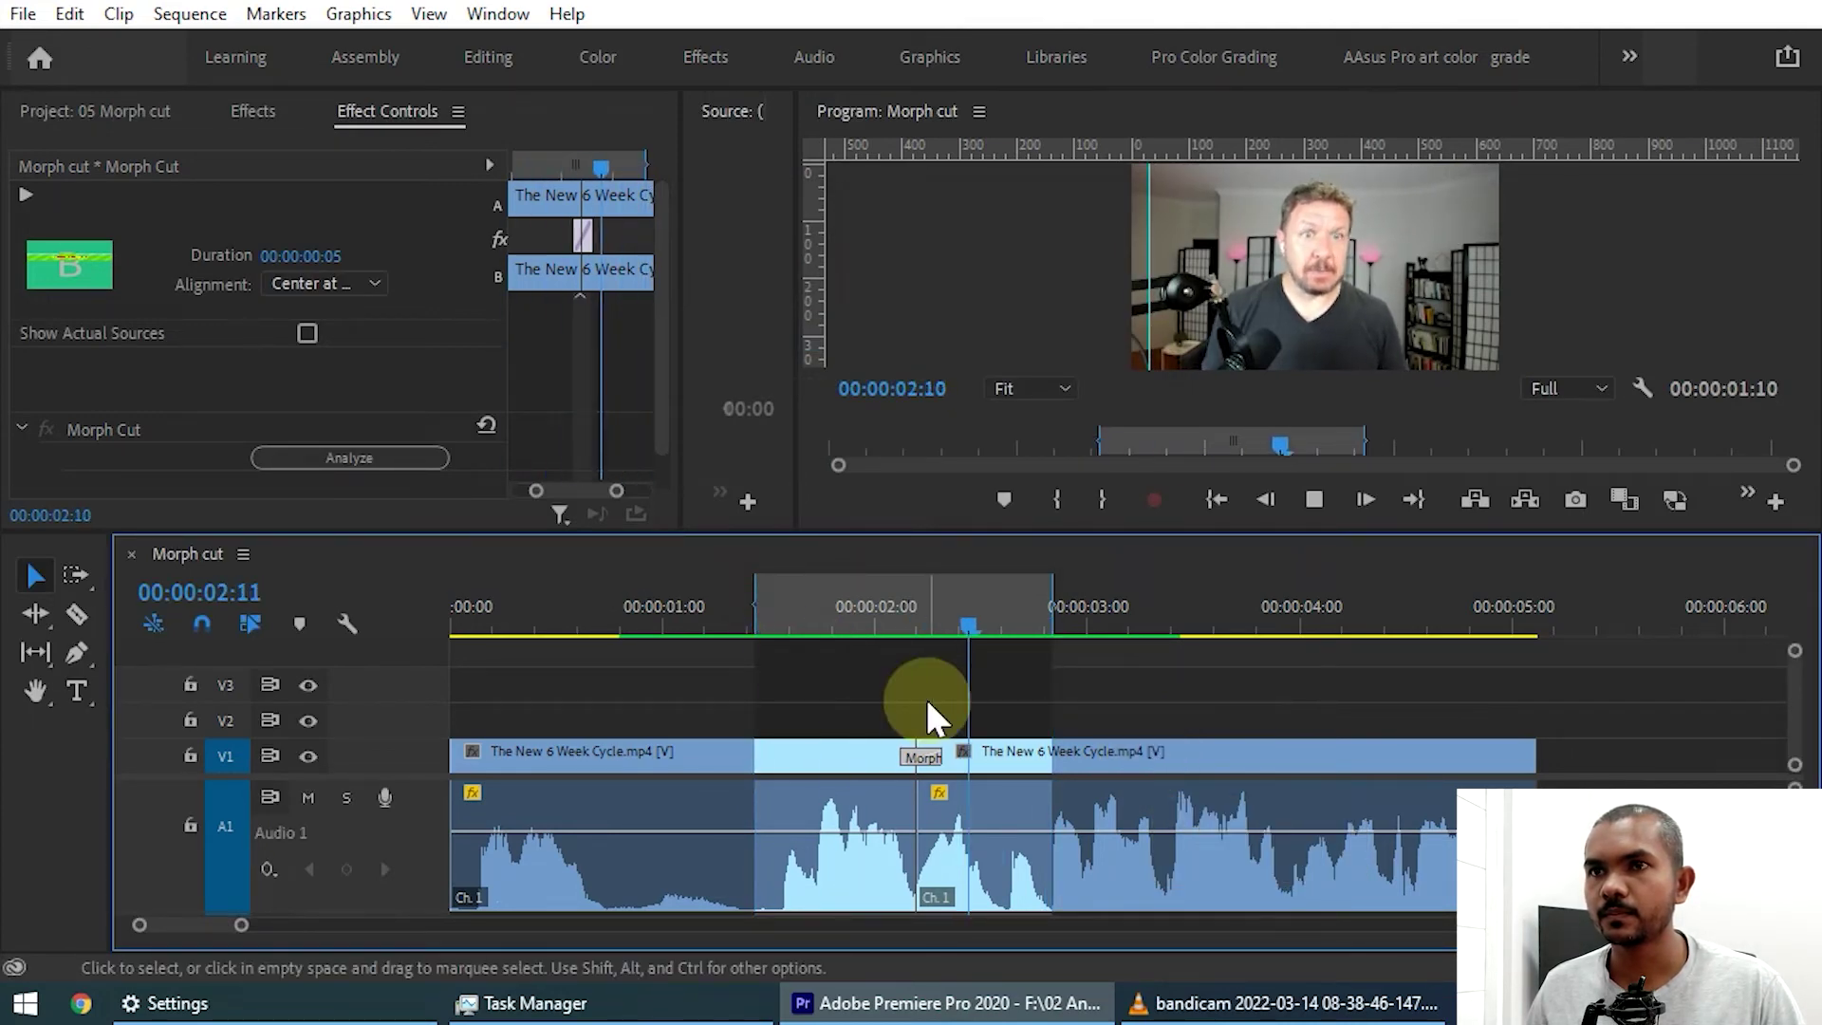
pyautogui.click(780, 622)
pyautogui.press('`')
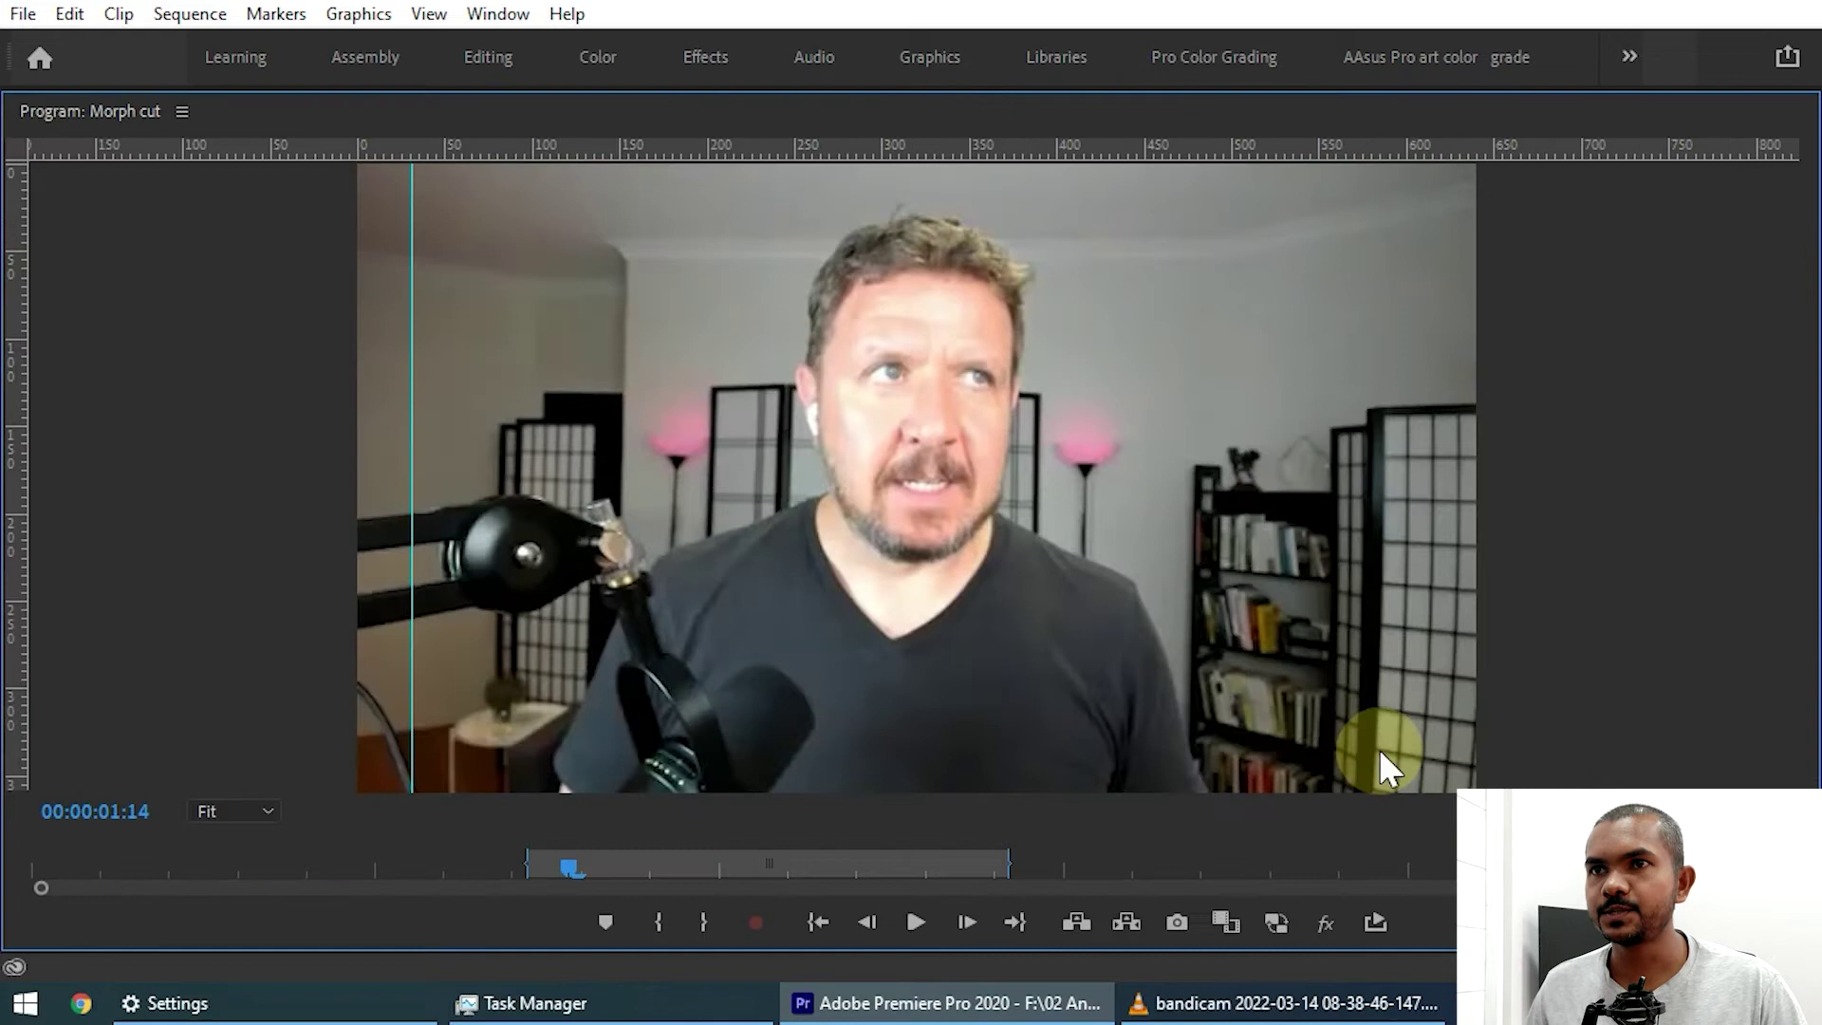
pyautogui.press('space')
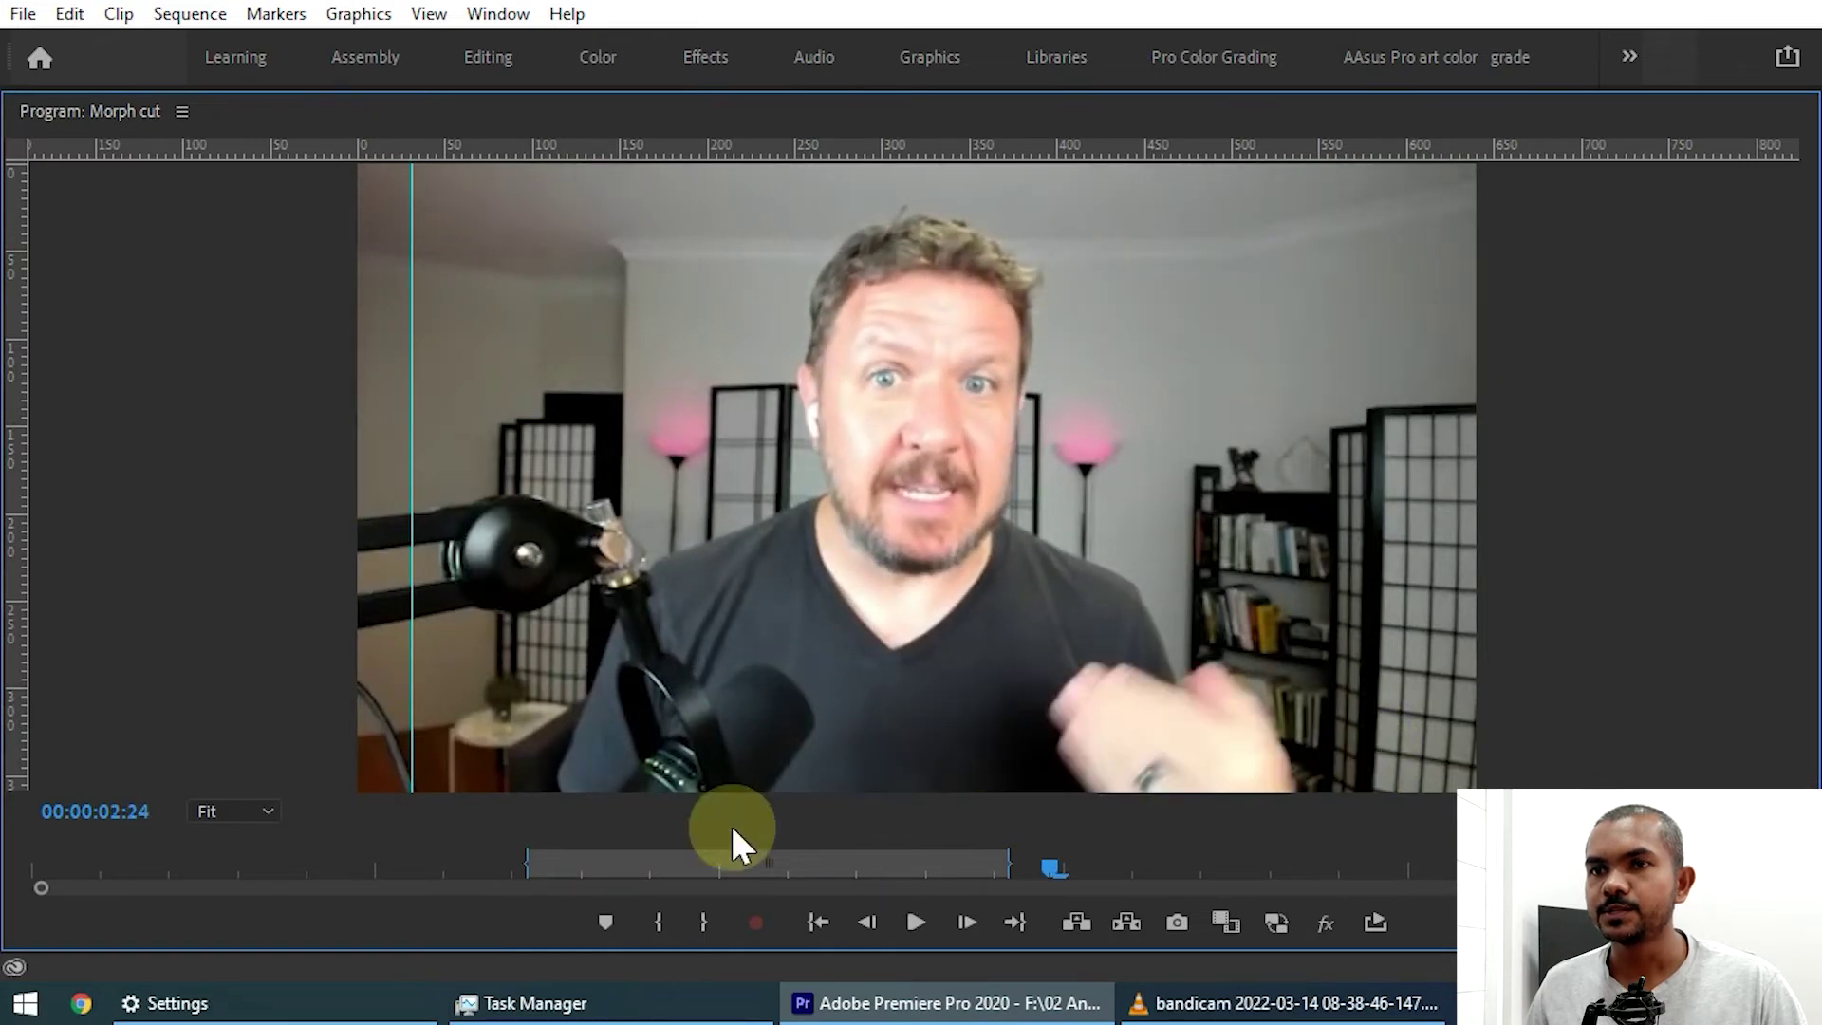
pyautogui.click(636, 863)
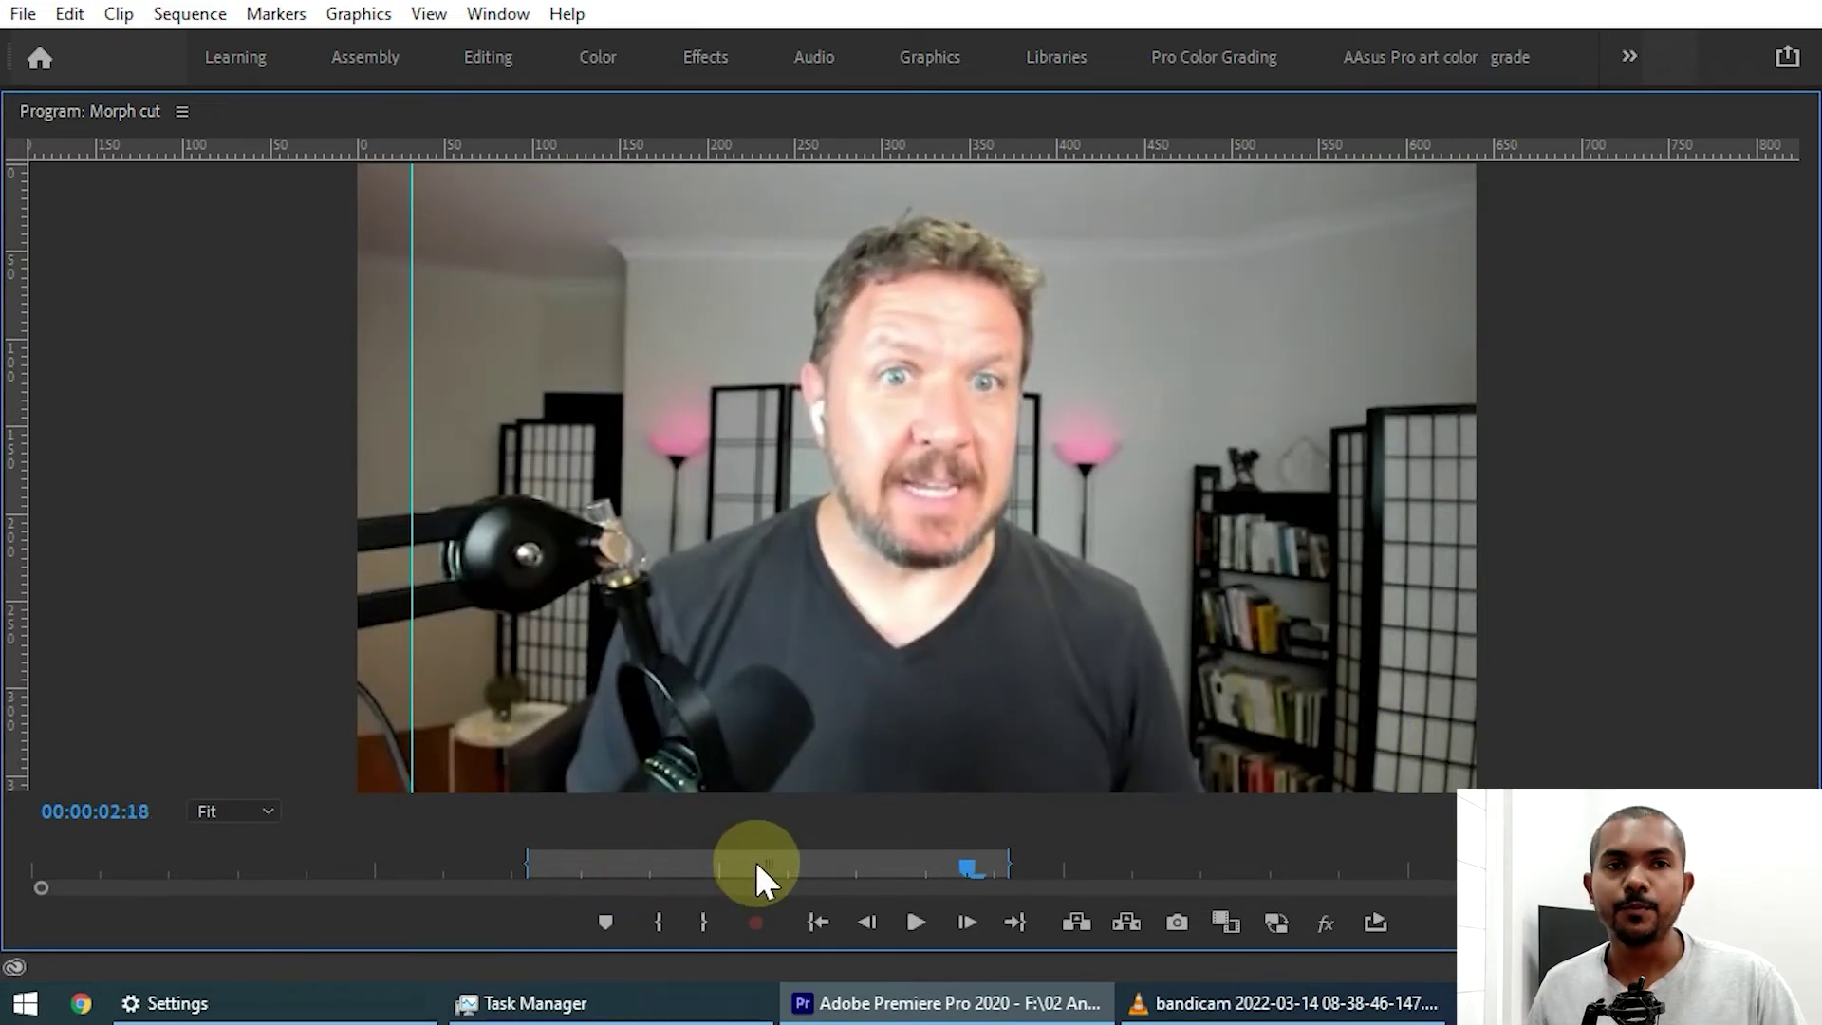